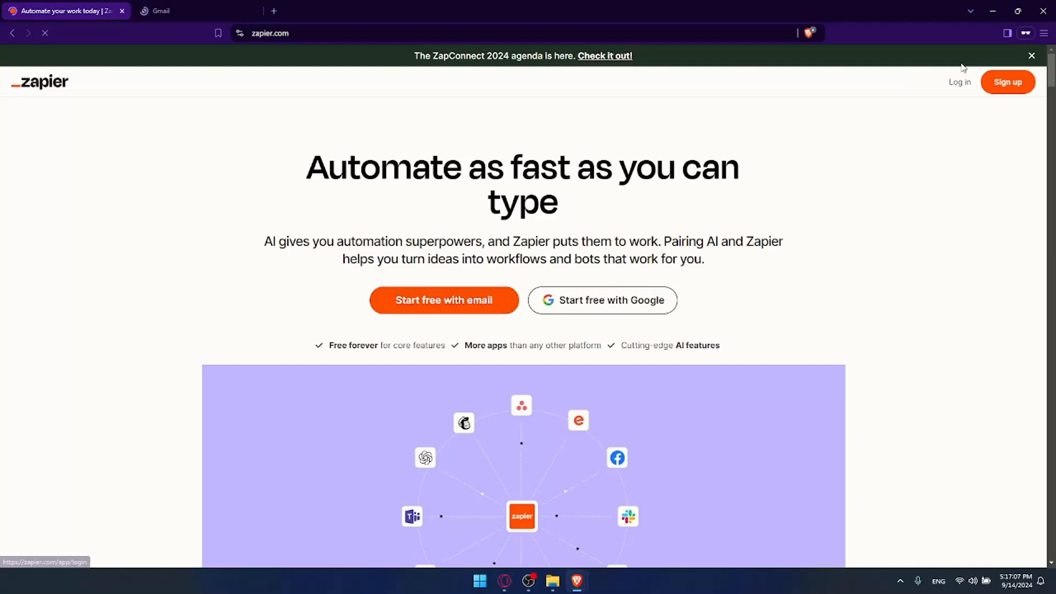
- Try signing up for Zapier with Google, then close the Zapier sign-up tab
{"action": "left_click", "coordinate": [963, 88]}
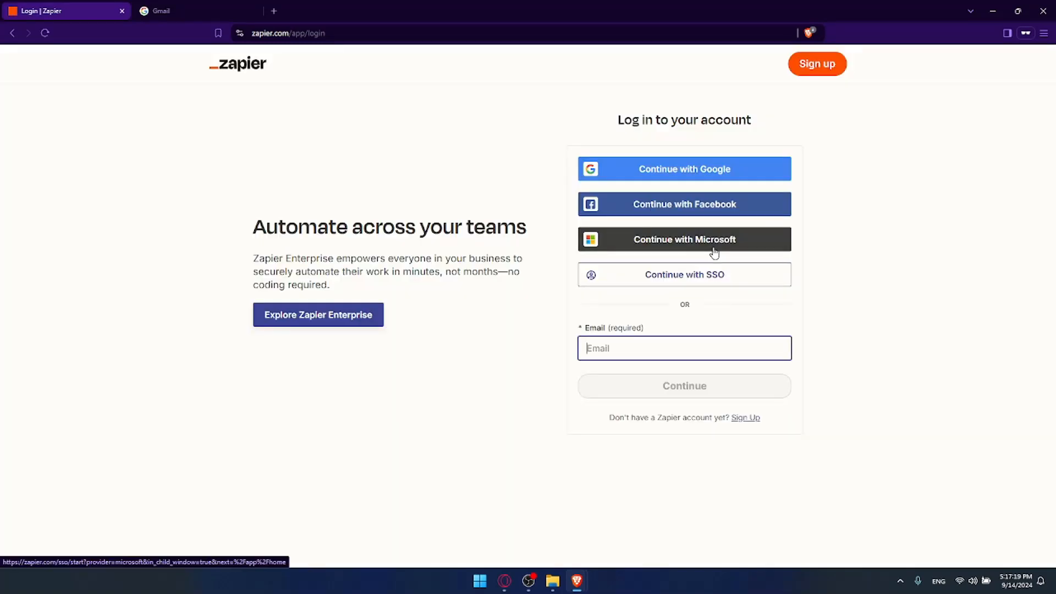
{"action": "left_click", "coordinate": [816, 63]}
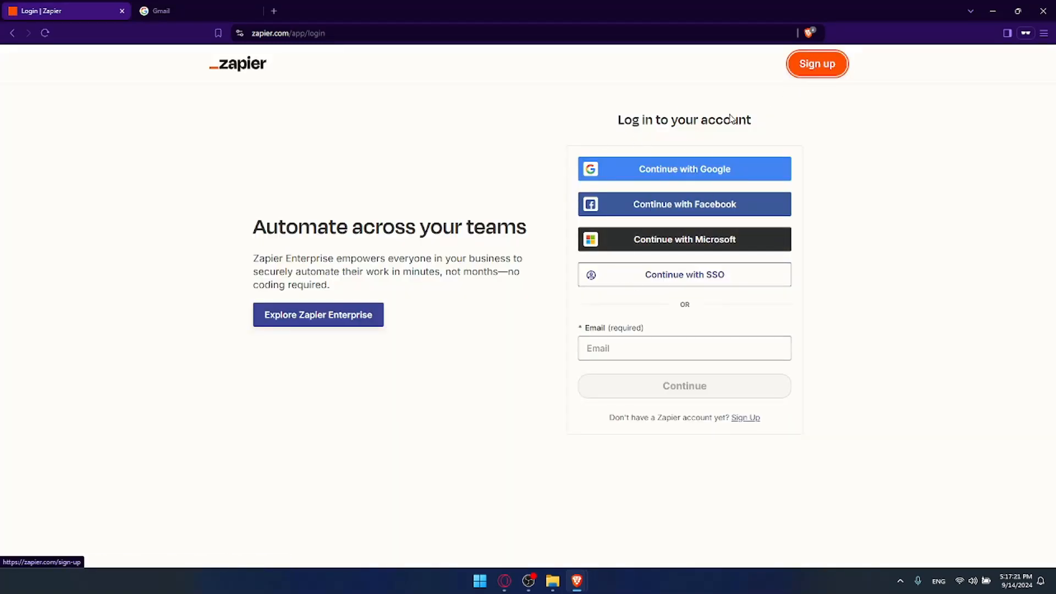
{"action": "left_click", "coordinate": [620, 178]}
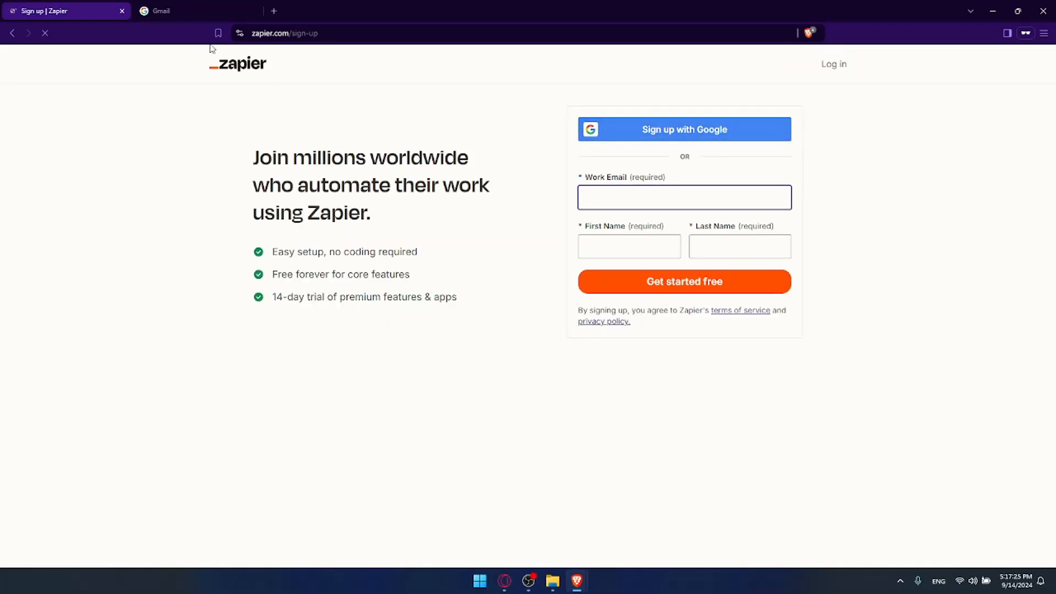
{"action": "left_click", "coordinate": [122, 11]}
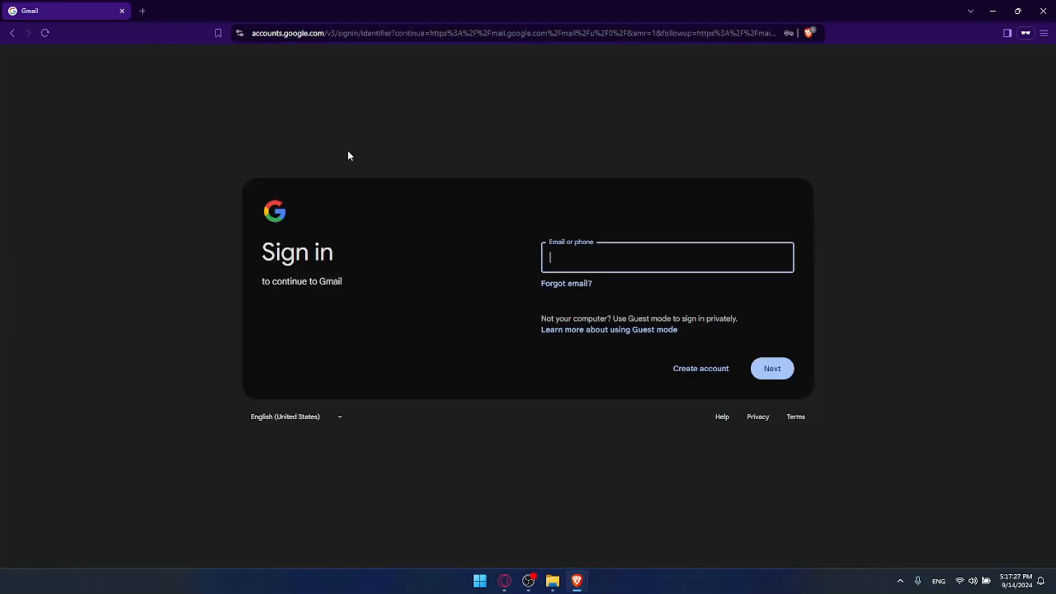
- Start creating a personal-use Google account, then abandon it by closing that window
{"action": "left_click", "coordinate": [192, 207]}
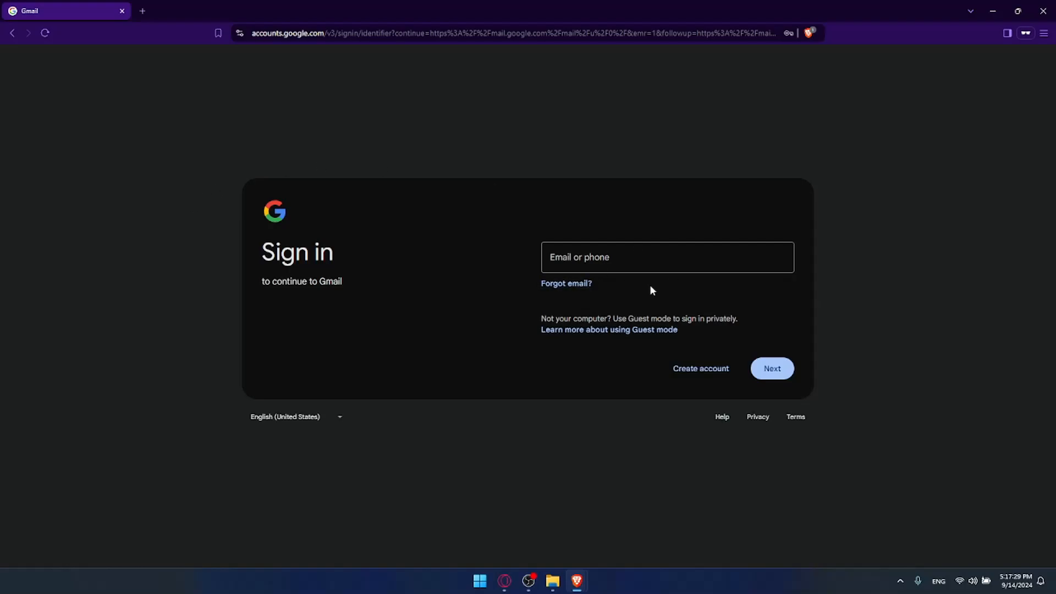
{"action": "left_click", "coordinate": [698, 376]}
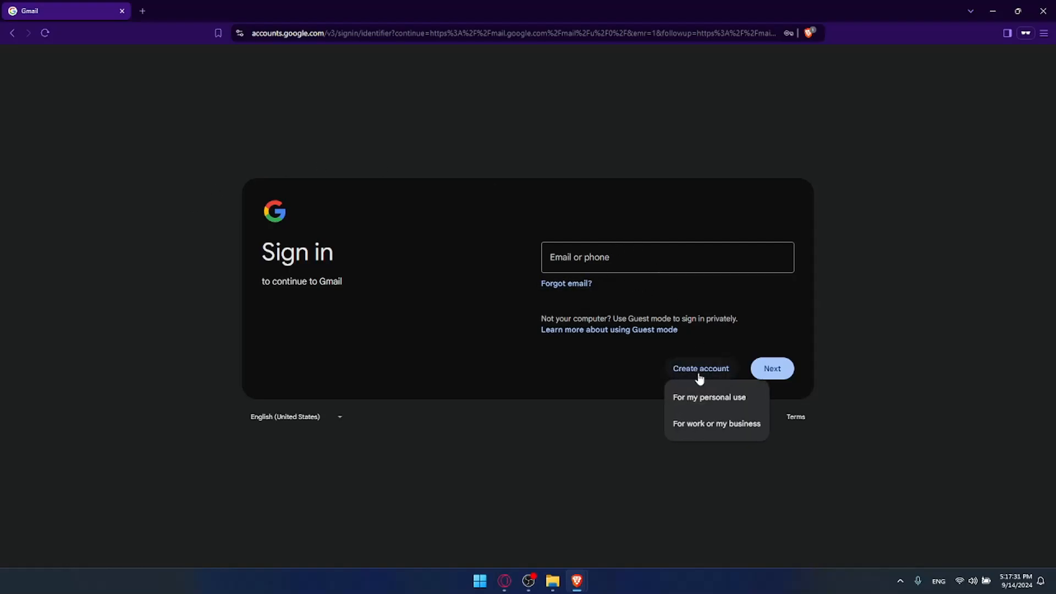
{"action": "left_click", "coordinate": [698, 397]}
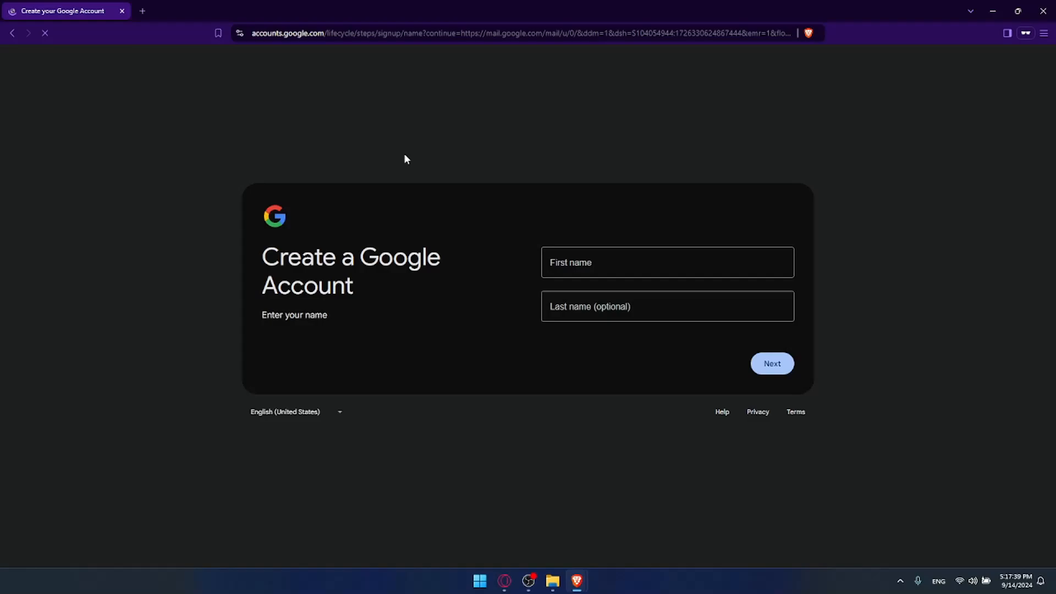
{"action": "left_click", "coordinate": [1043, 11]}
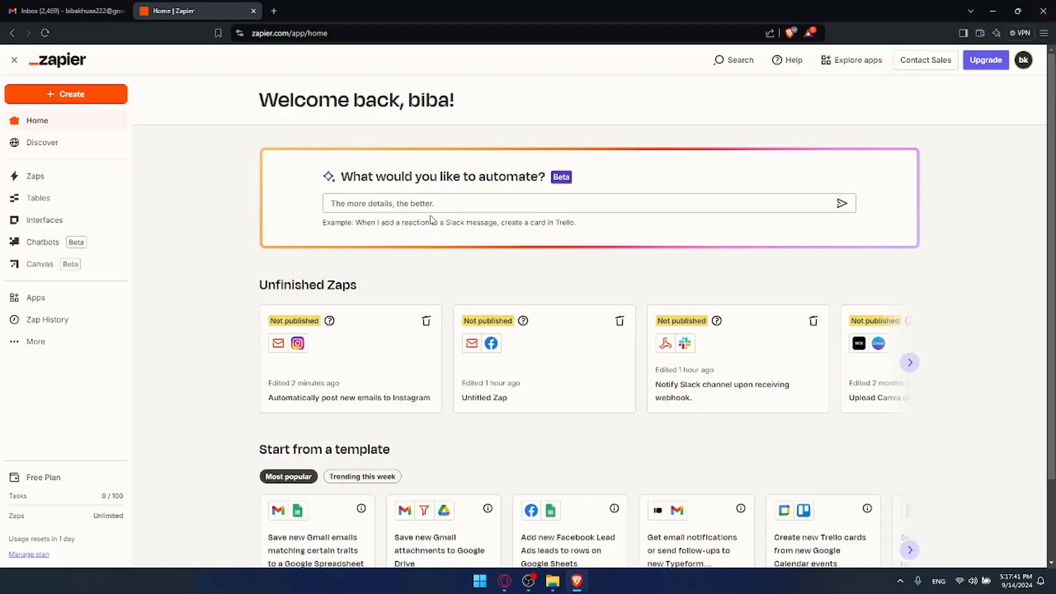
- Switch between the Gmail inbox and Zapier tabs to reach Zapier's Apps listing
{"action": "left_click", "coordinate": [99, 11]}
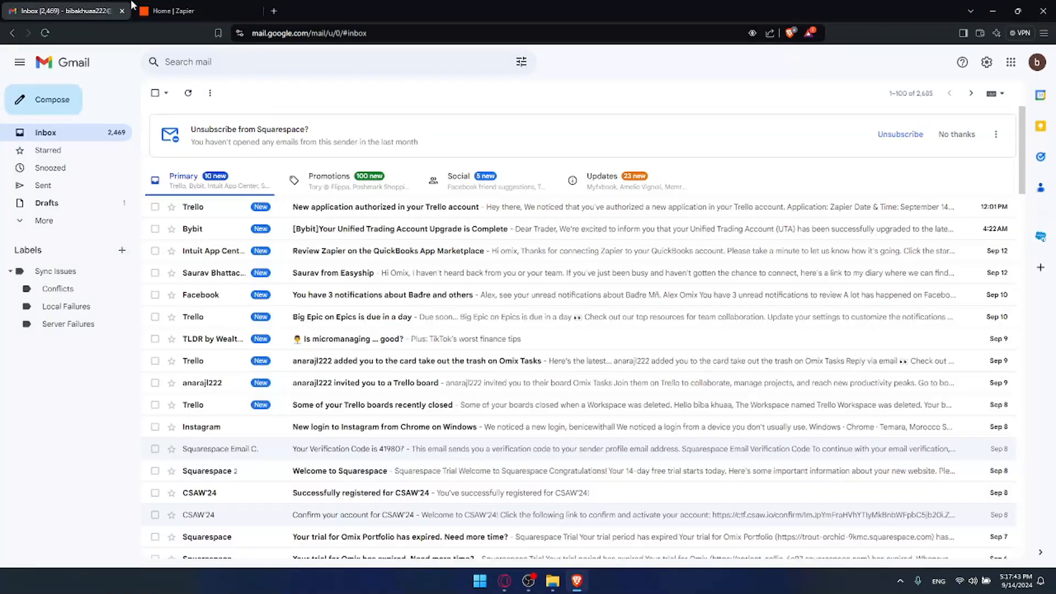
{"action": "left_click", "coordinate": [163, 7]}
{"action": "left_click", "coordinate": [106, 6]}
{"action": "left_click", "coordinate": [189, 8]}
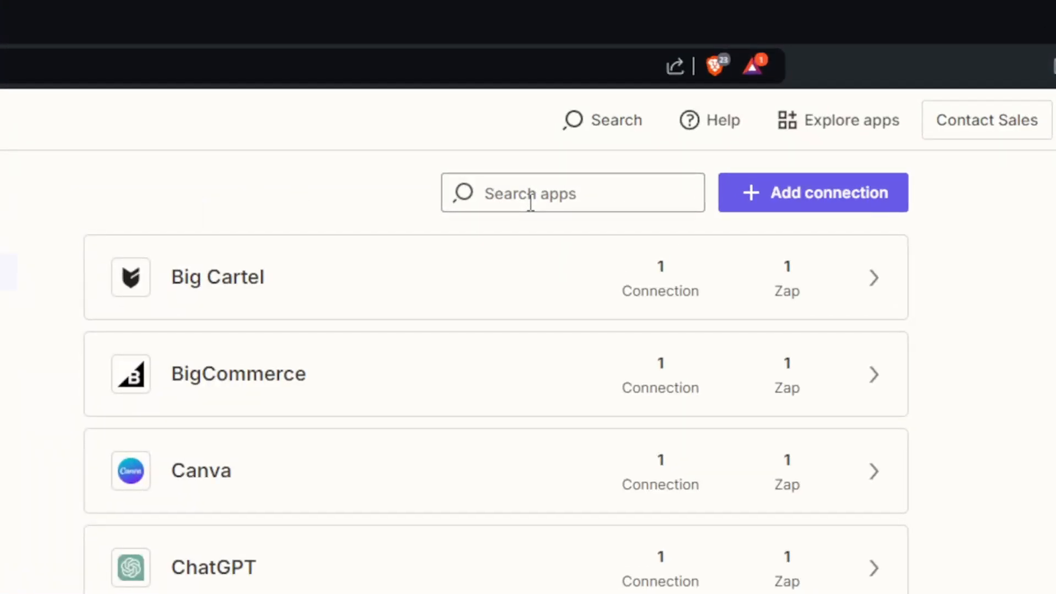
- Filter the Apps list by 'gmail' and add a new Gmail connection
{"action": "left_click", "coordinate": [529, 204]}
{"action": "type", "text": "g"}
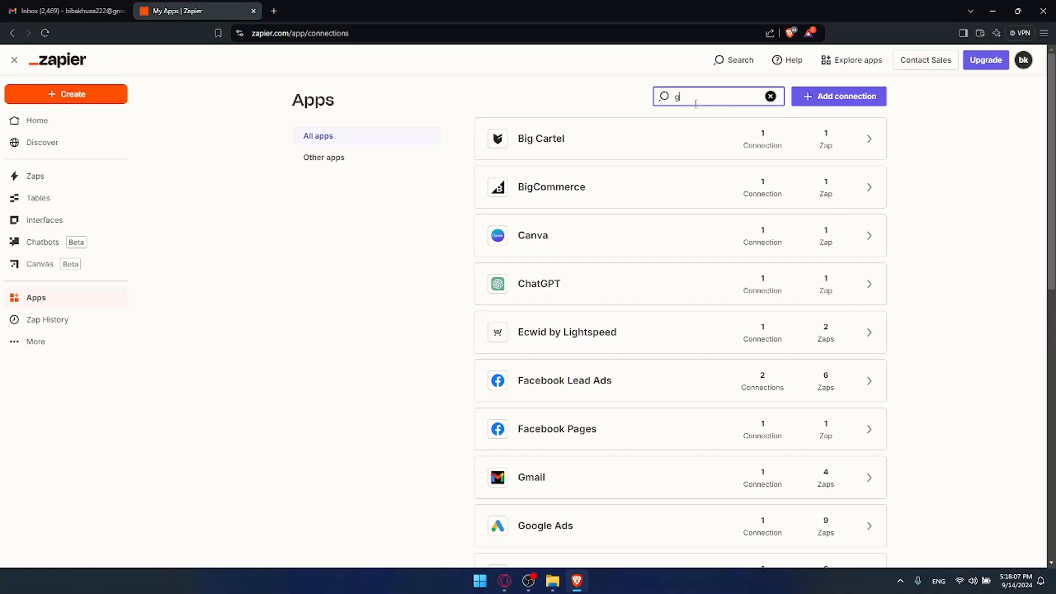
{"action": "type", "text": "mail"}
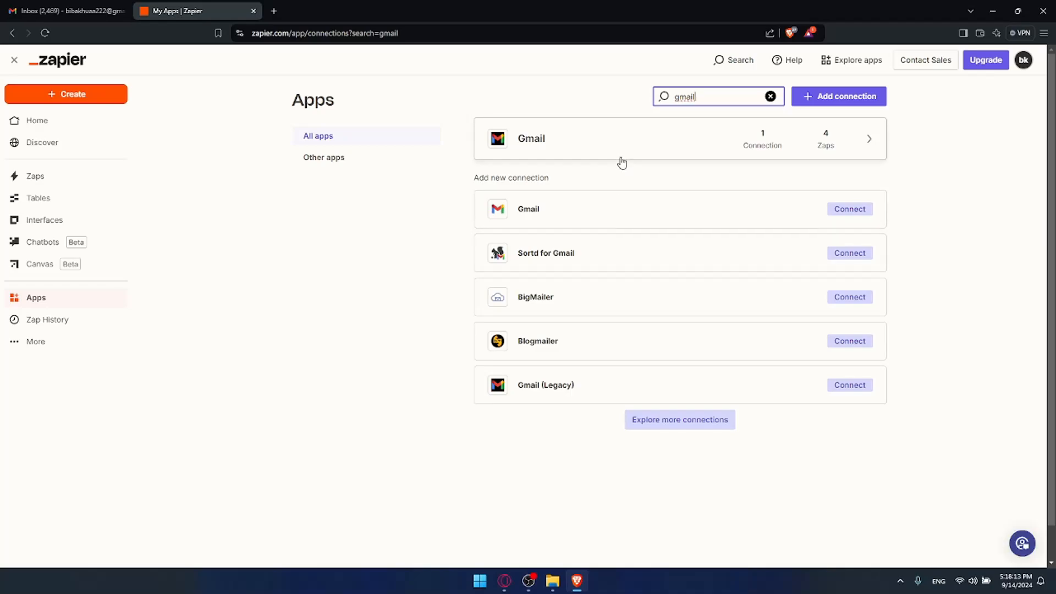
{"action": "left_click", "coordinate": [850, 211]}
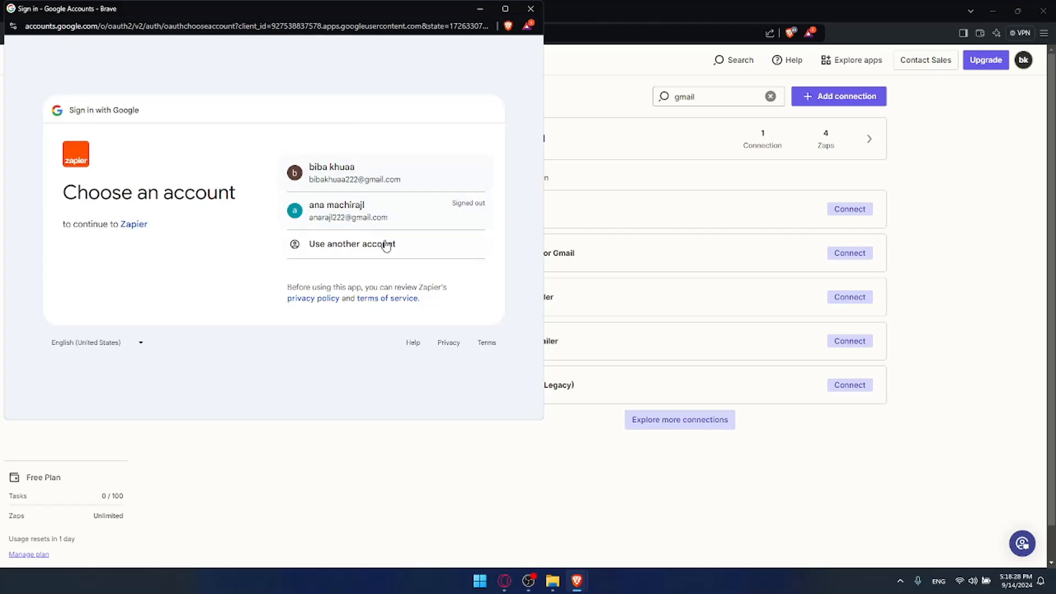
- Choose the Google account and continue signing in to Zapier, glancing at its Privacy Policy
{"action": "left_click", "coordinate": [348, 177]}
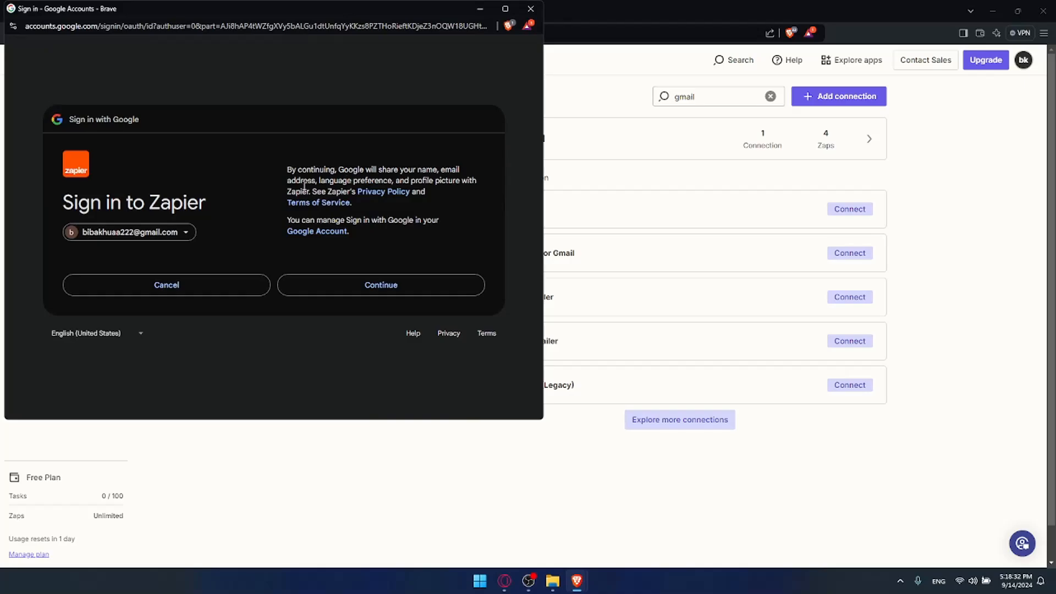
{"action": "left_click_drag", "start_coordinate": [287, 165], "coordinate": [320, 190]}
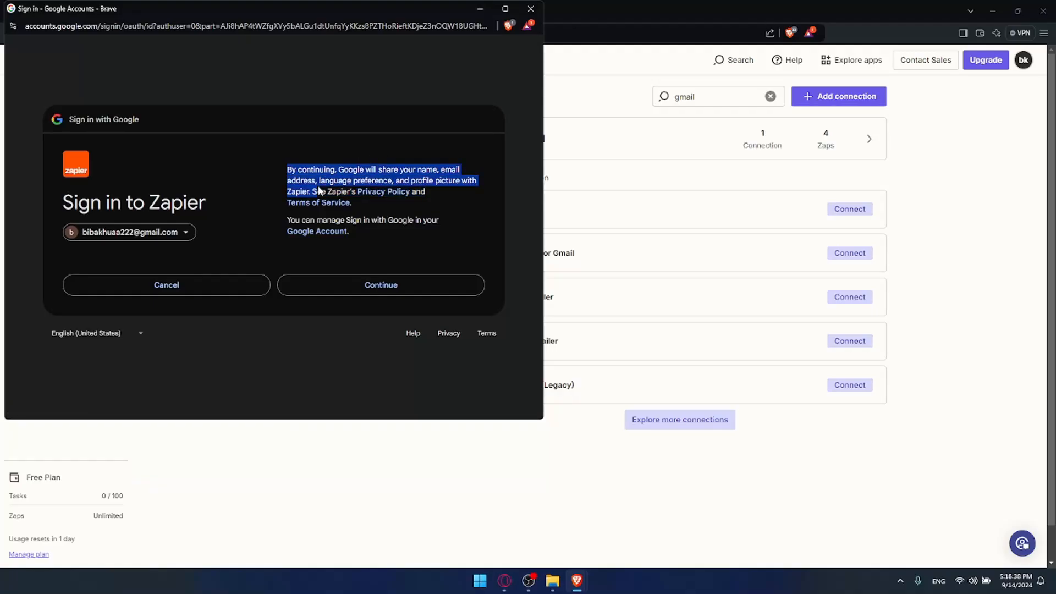
{"action": "left_click", "coordinate": [398, 203]}
{"action": "left_click", "coordinate": [385, 192]}
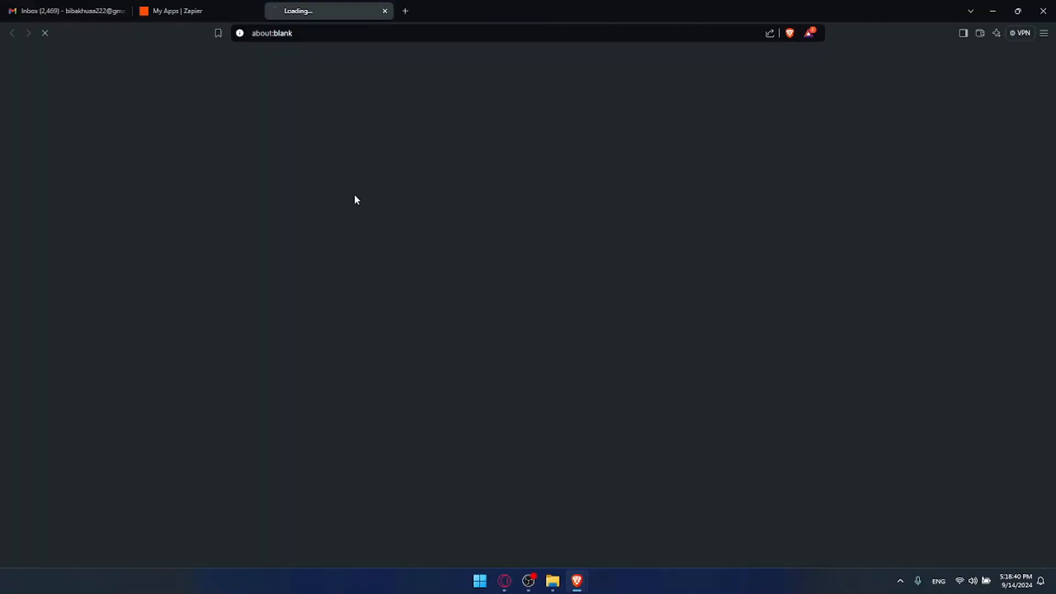
{"action": "left_click", "coordinate": [385, 11]}
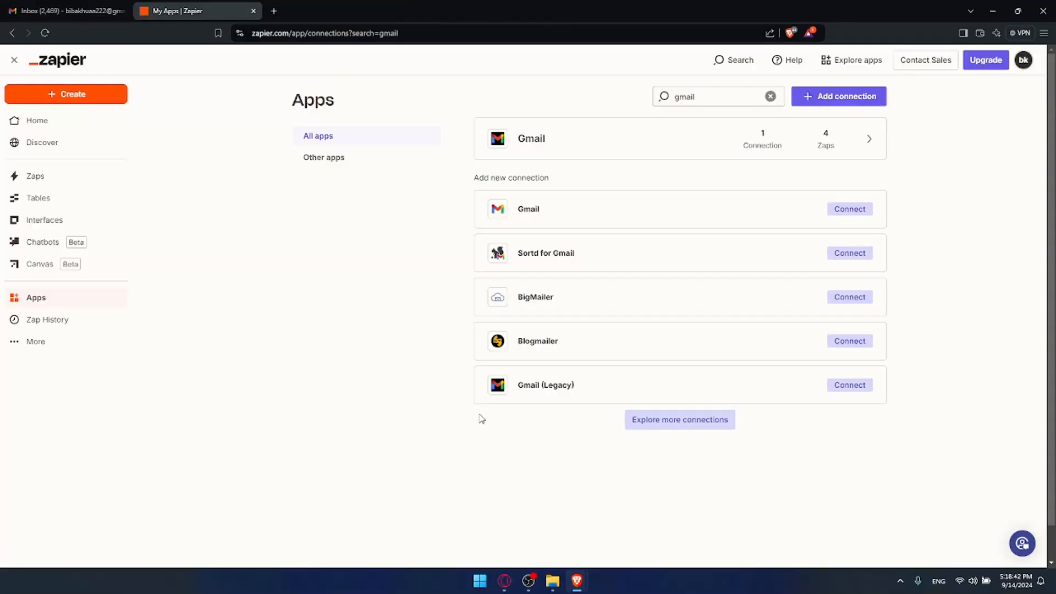
{"action": "mouse_move", "coordinate": [577, 584]}
{"action": "left_click", "coordinate": [602, 481]}
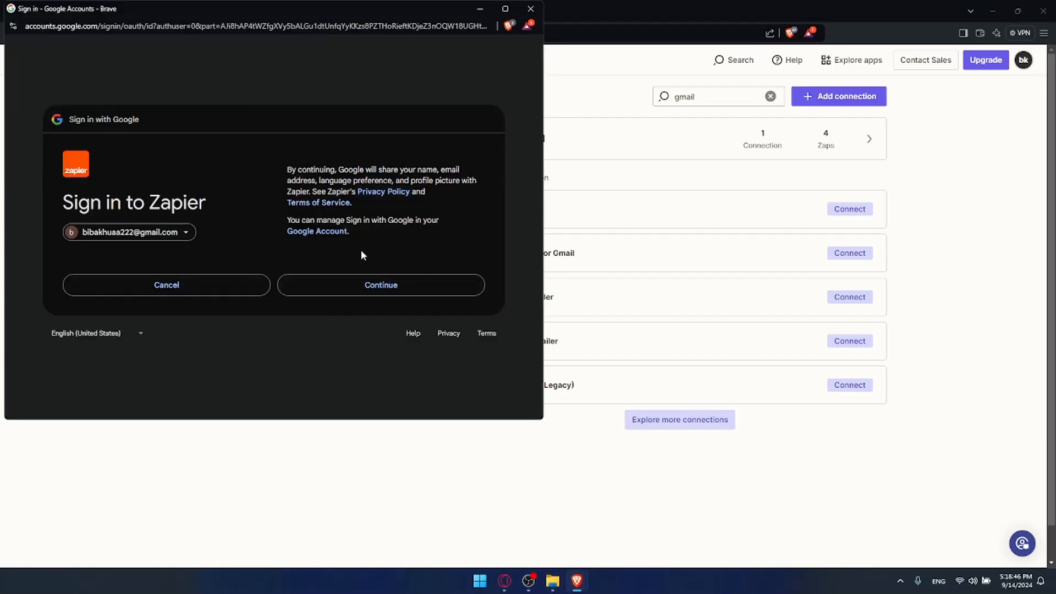
{"action": "left_click", "coordinate": [361, 283]}
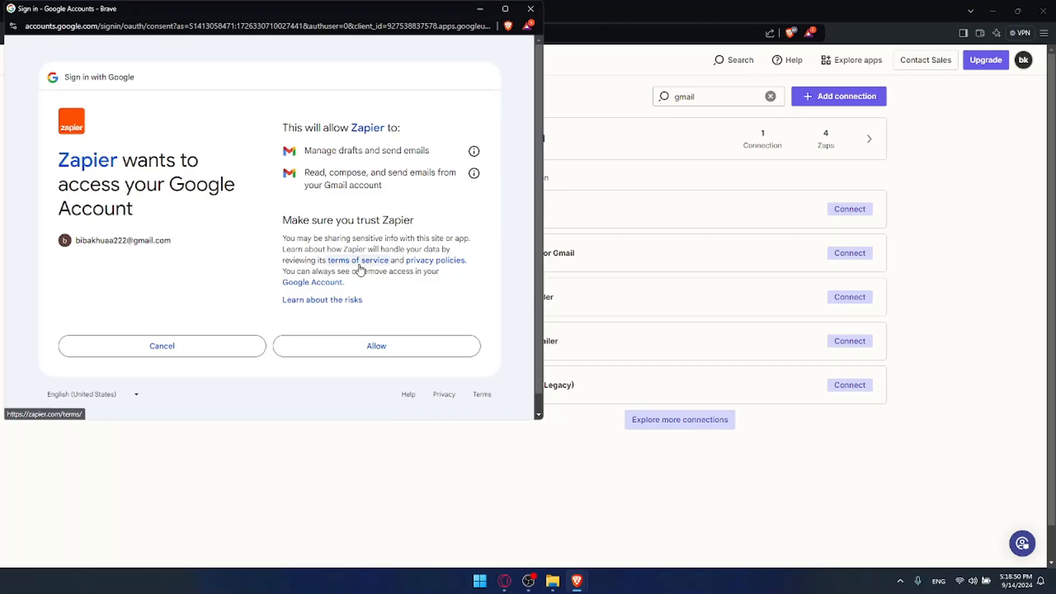
- Review the requested Gmail permissions, including managing drafts and sending emails, then allow access
{"action": "left_click_drag", "start_coordinate": [283, 127], "coordinate": [410, 129]}
{"action": "left_click_drag", "start_coordinate": [305, 149], "coordinate": [440, 155]}
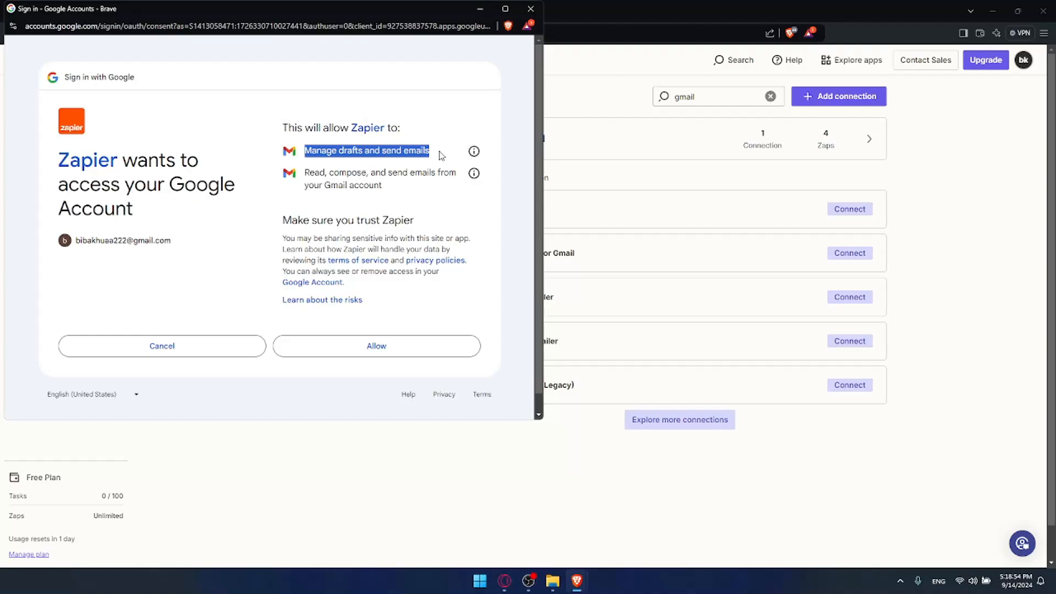
{"action": "left_click", "coordinate": [343, 164]}
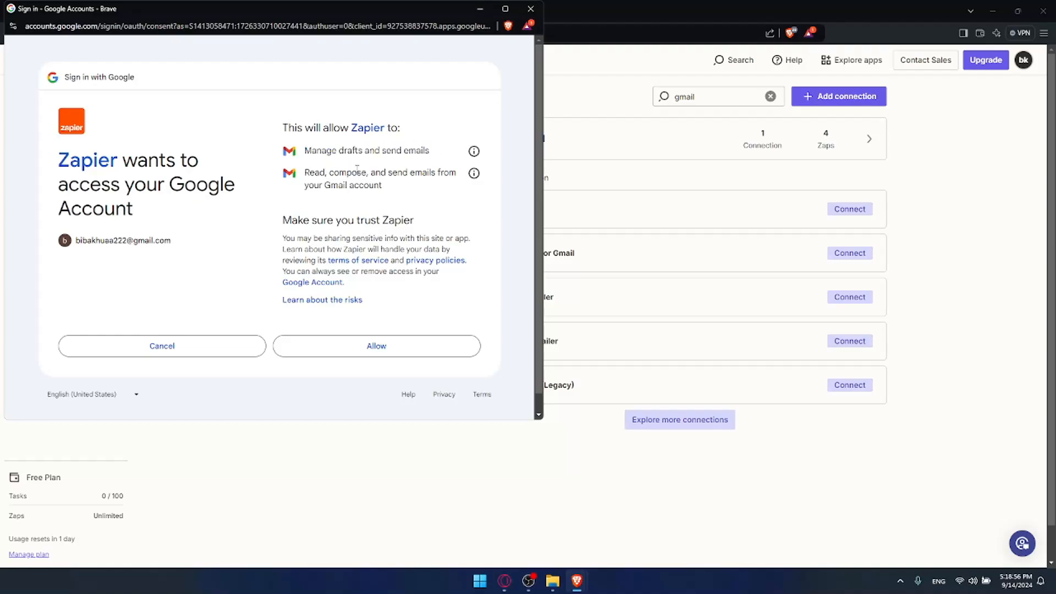
{"action": "left_click_drag", "start_coordinate": [305, 185], "coordinate": [296, 146]}
{"action": "left_click", "coordinate": [385, 189]}
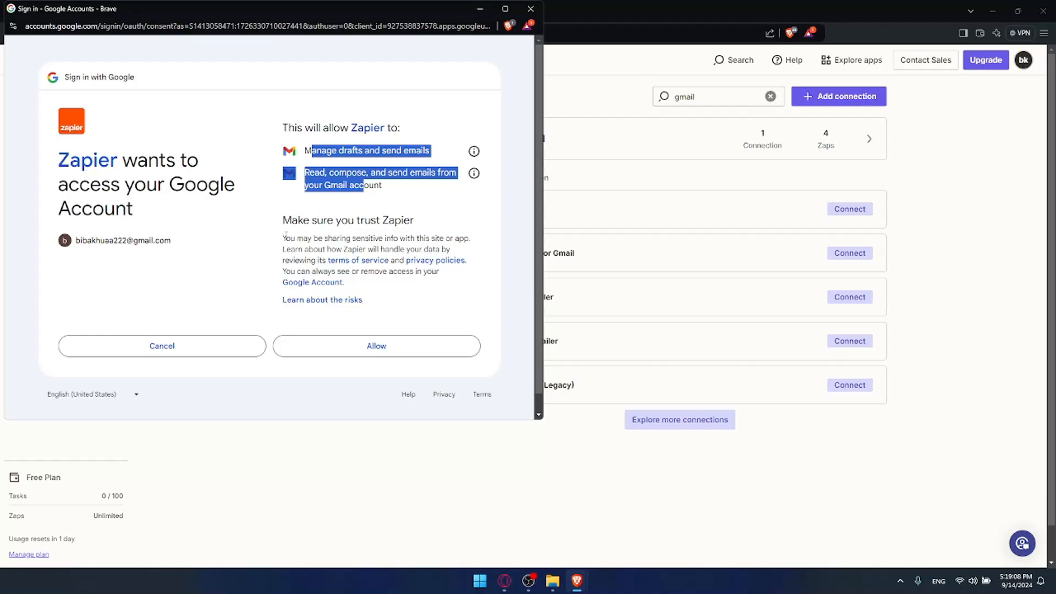
{"action": "left_click_drag", "start_coordinate": [285, 234], "coordinate": [354, 238]}
{"action": "left_click", "coordinate": [367, 240]}
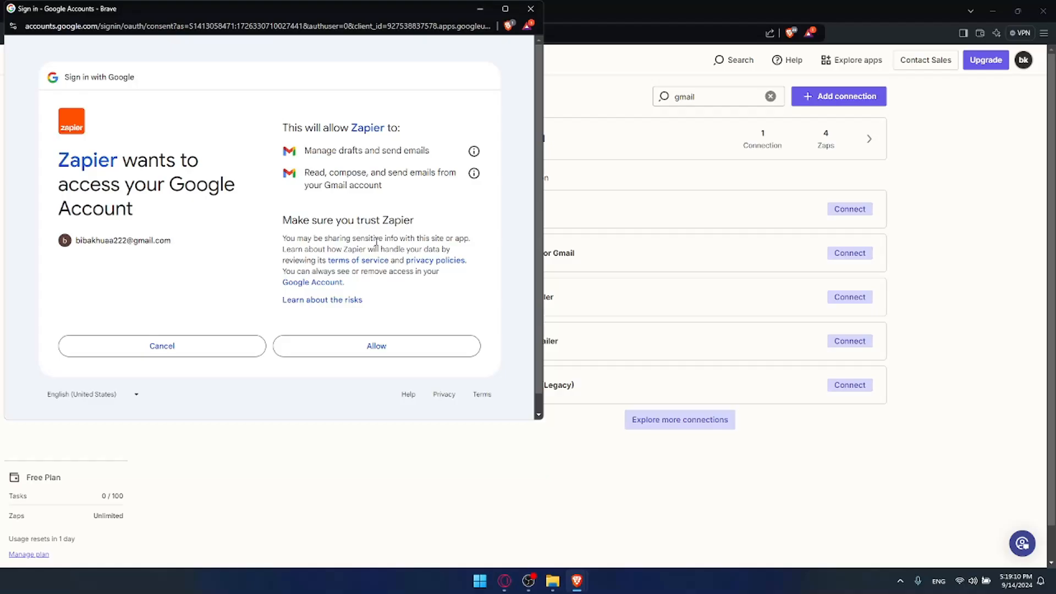
{"action": "left_click", "coordinate": [377, 345]}
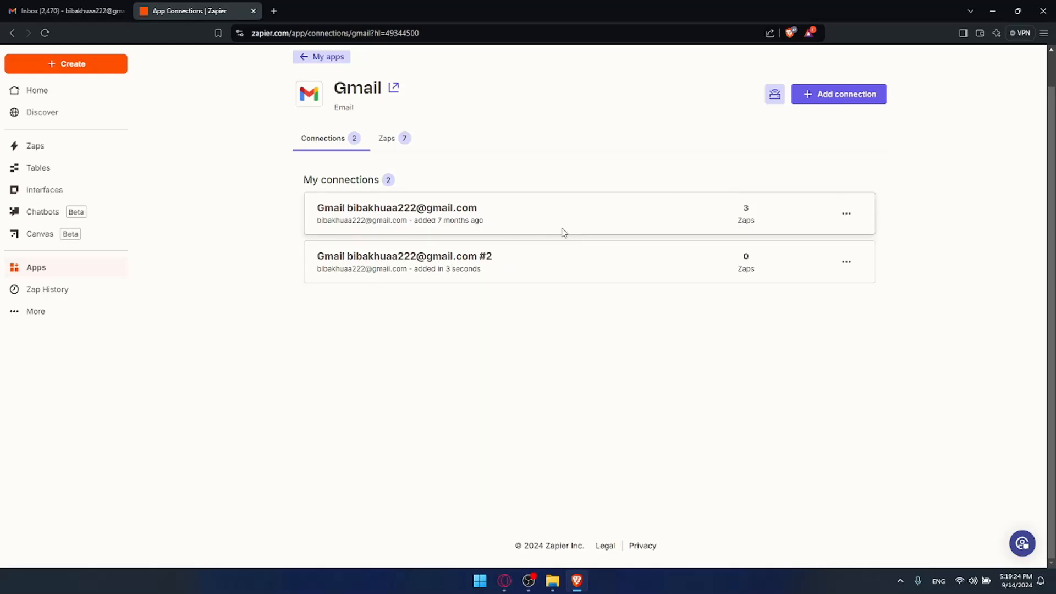
- Delete the #2 Gmail connection from its options menu and confirm the deletion
{"action": "left_click", "coordinate": [846, 263]}
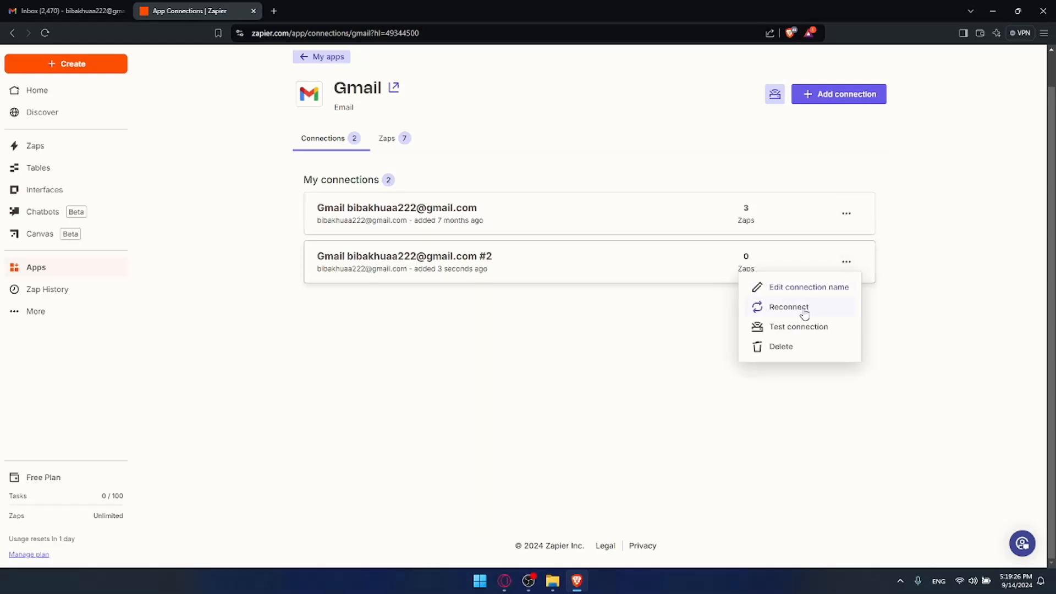
{"action": "left_click", "coordinate": [789, 348]}
{"action": "left_click", "coordinate": [638, 346]}
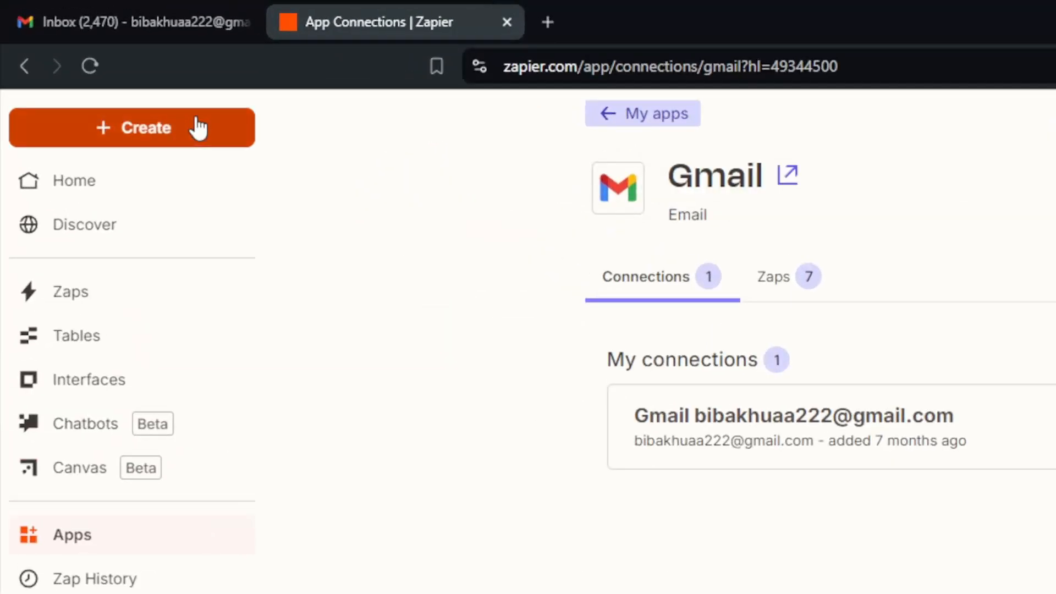
- Create a new Zap from the sidebar's Create menu
{"action": "left_click", "coordinate": [198, 128]}
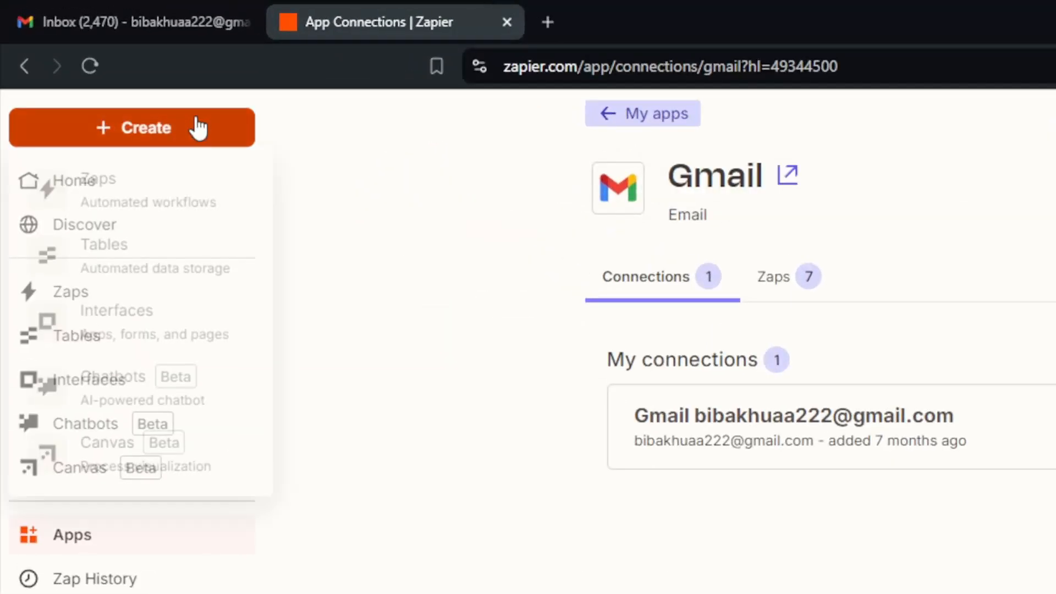
{"action": "left_click", "coordinate": [170, 196]}
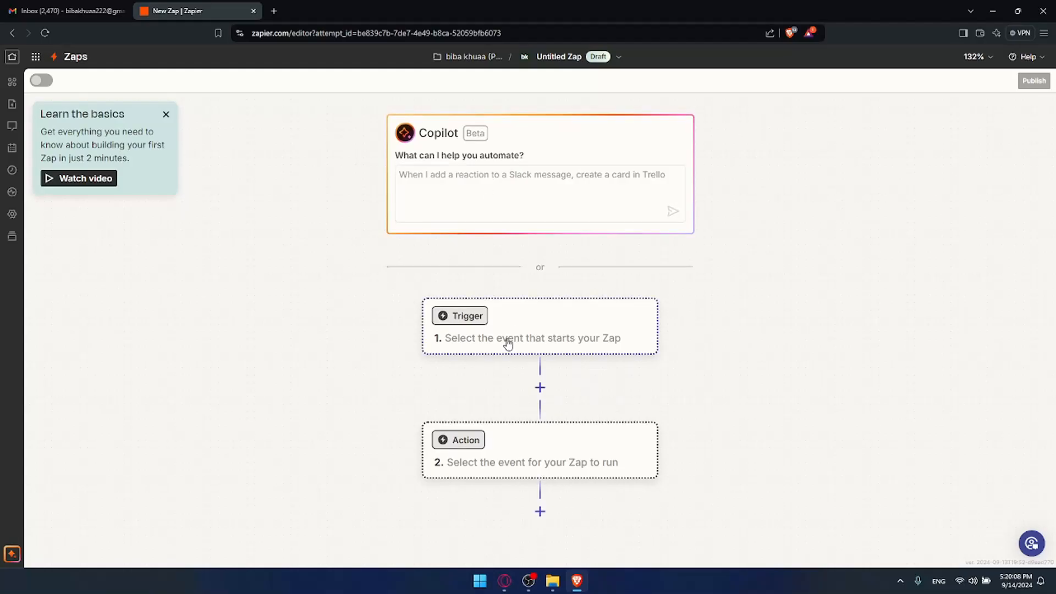
{"action": "left_click", "coordinate": [484, 322]}
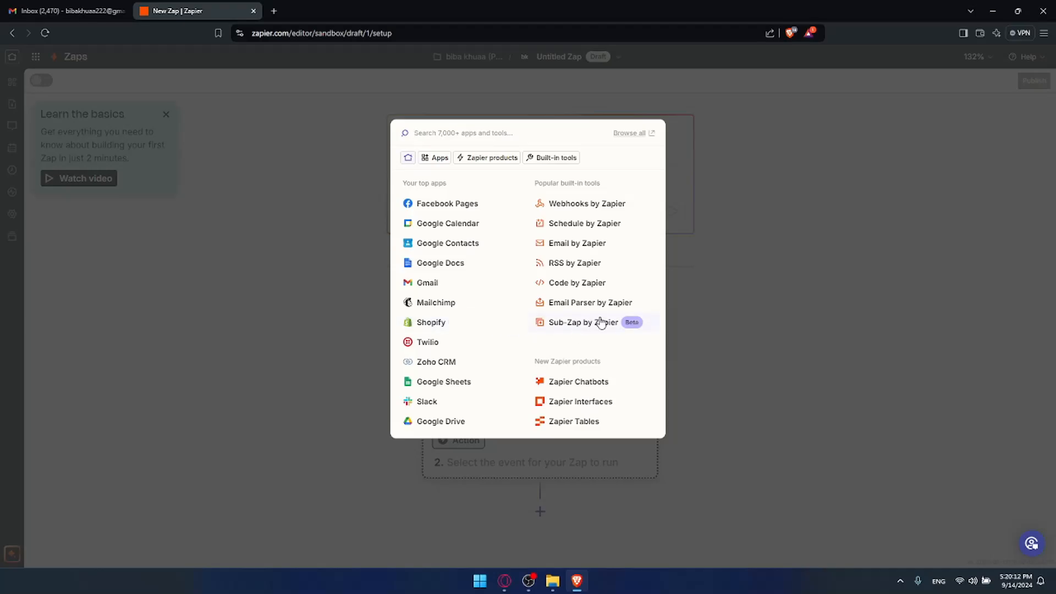
{"action": "left_click", "coordinate": [886, 207]}
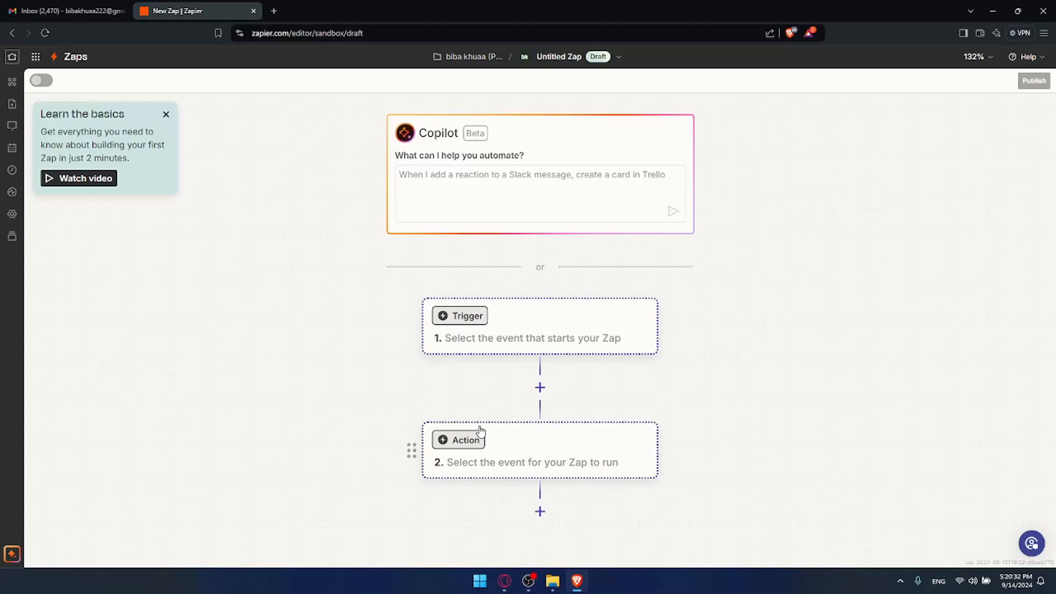
- Ask Copilot to 'connect gmail with slack'
{"action": "left_click", "coordinate": [443, 178]}
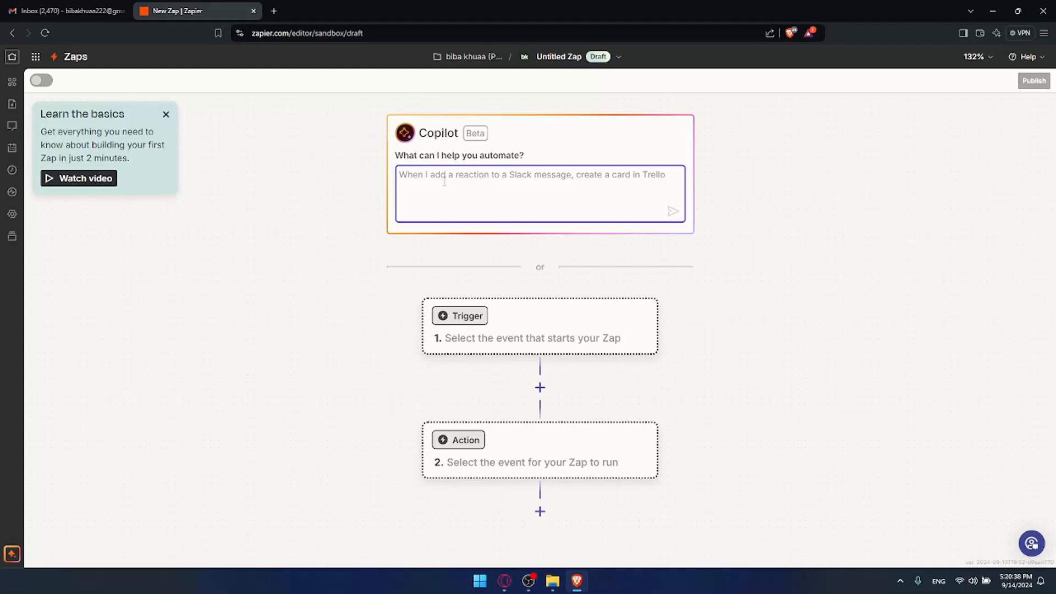
{"action": "type", "text": "connect gm"}
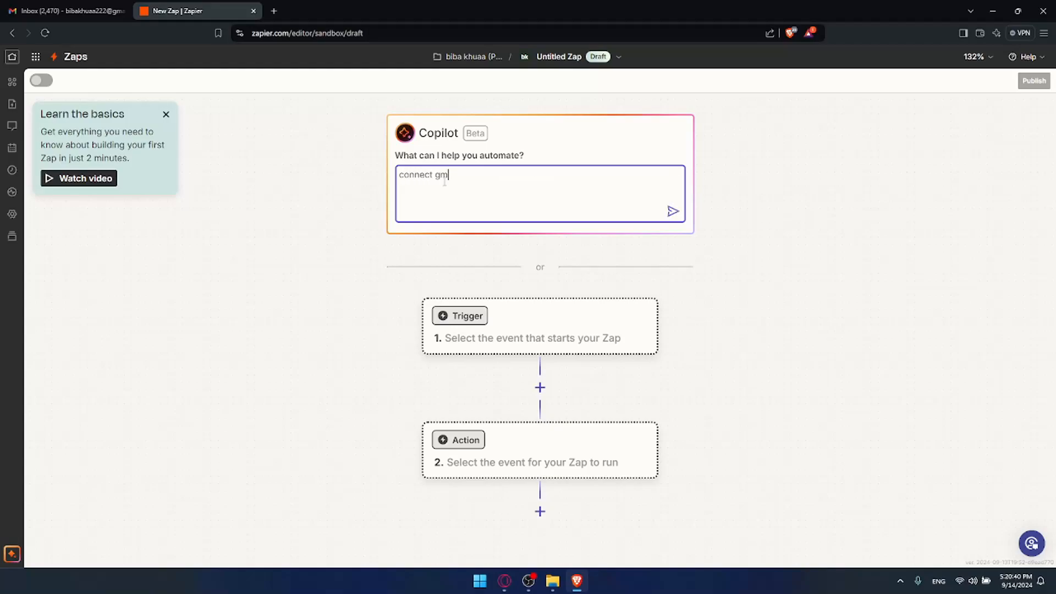
{"action": "type", "text": "ail with slack"}
{"action": "key", "text": "Return"}
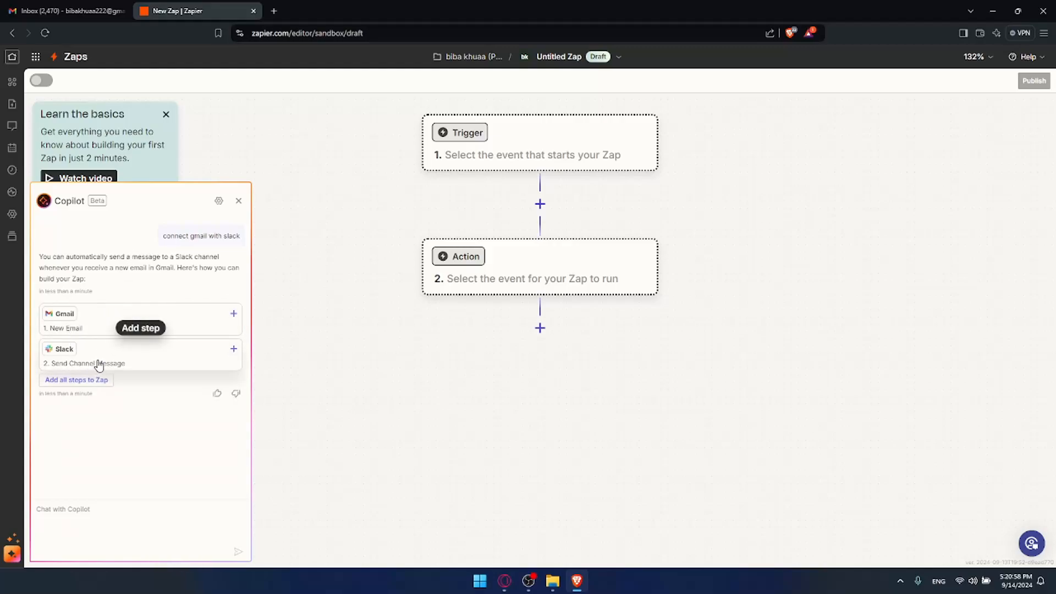
- Add both suggested steps, check the Gmail trigger's account and Label/Mailbox settings, then test the trigger
{"action": "left_click", "coordinate": [88, 380]}
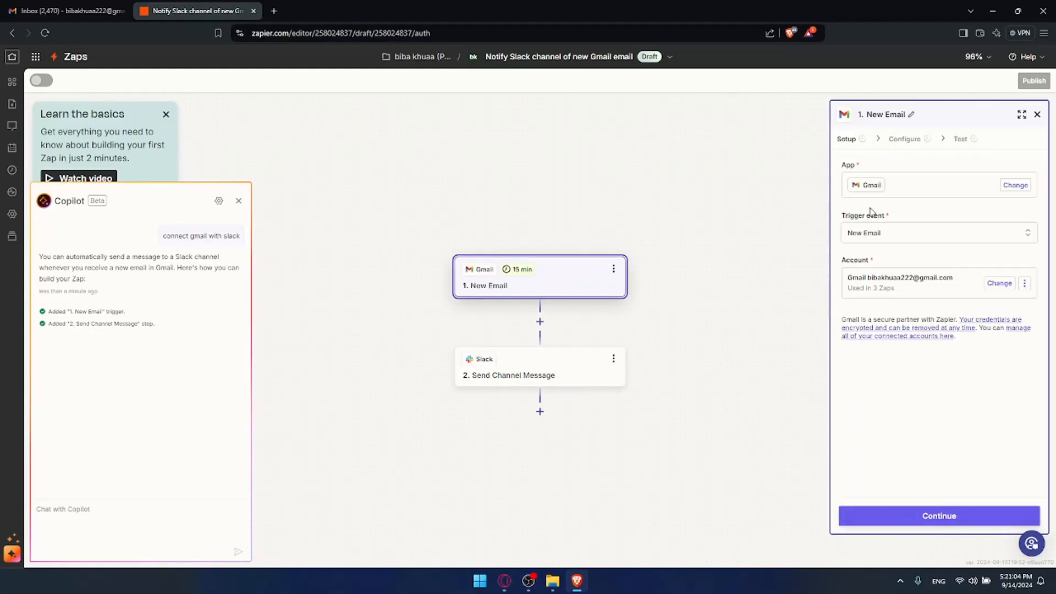
{"action": "left_click", "coordinate": [850, 139]}
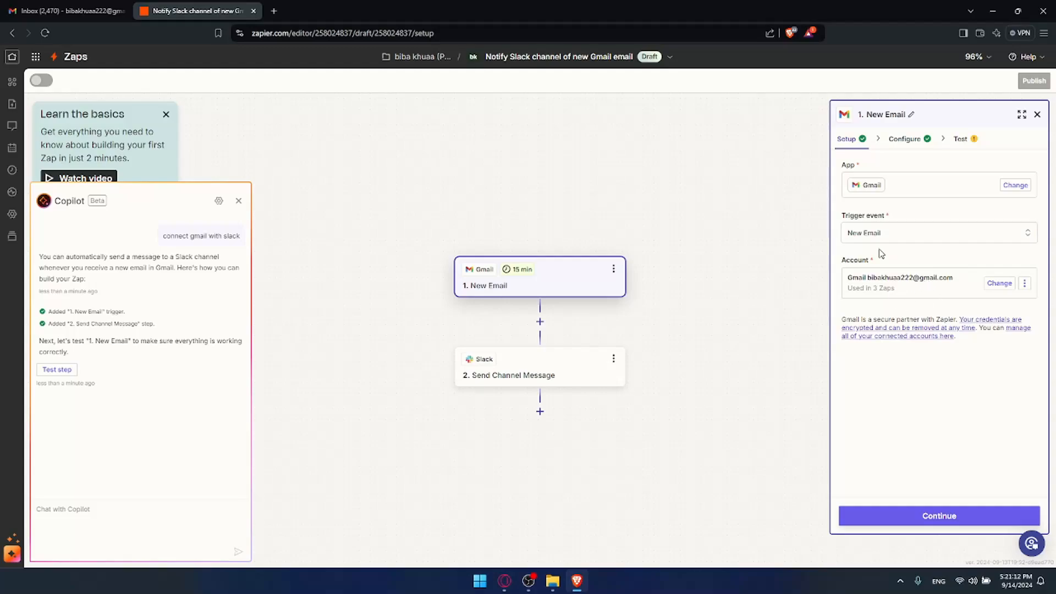
{"action": "left_click", "coordinate": [894, 141]}
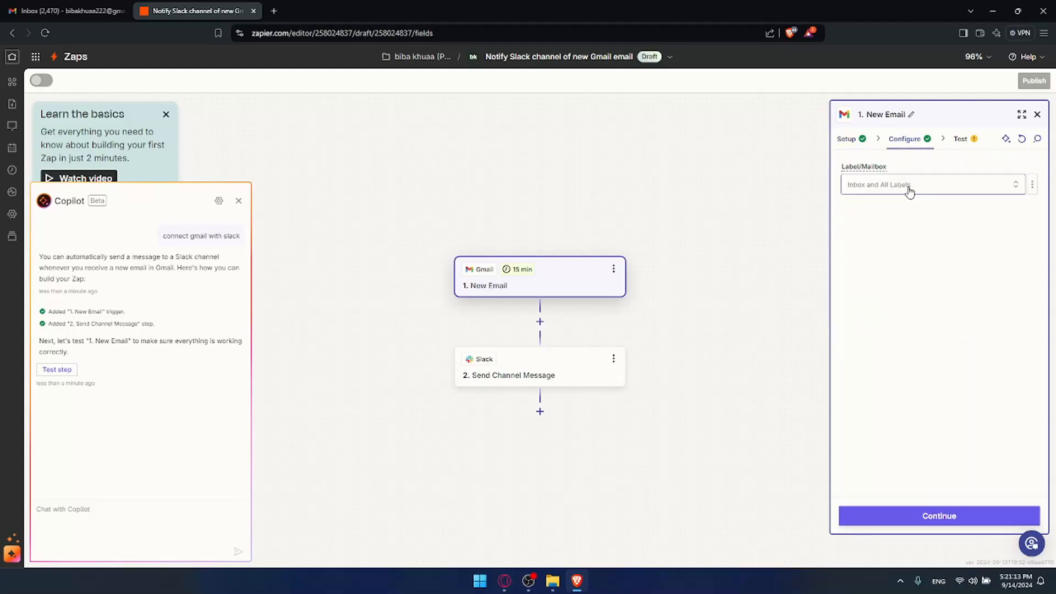
{"action": "left_click", "coordinate": [852, 138]}
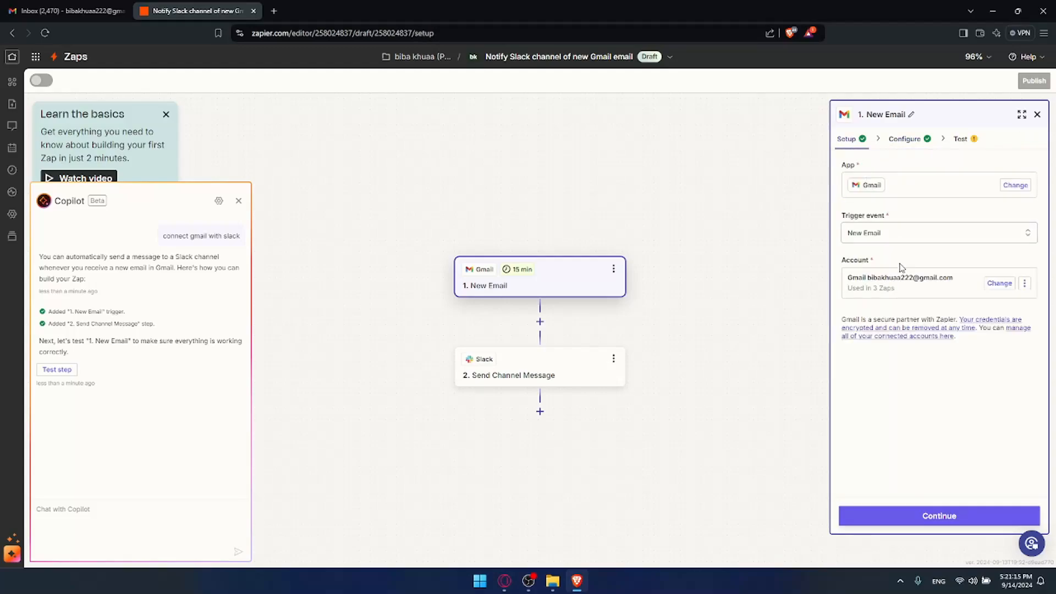
{"action": "left_click", "coordinate": [896, 140]}
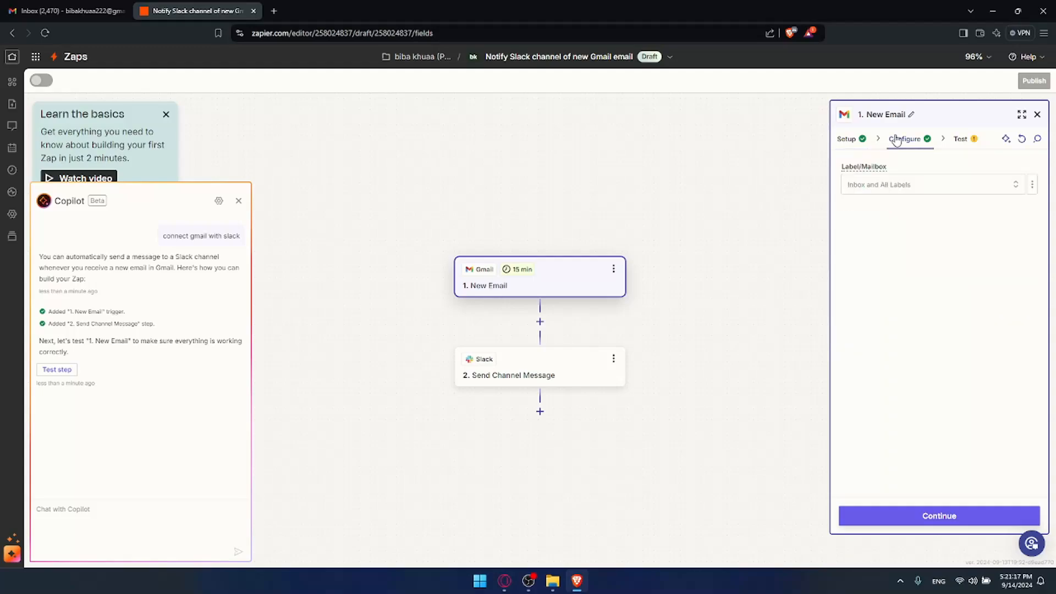
{"action": "left_click", "coordinate": [897, 190]}
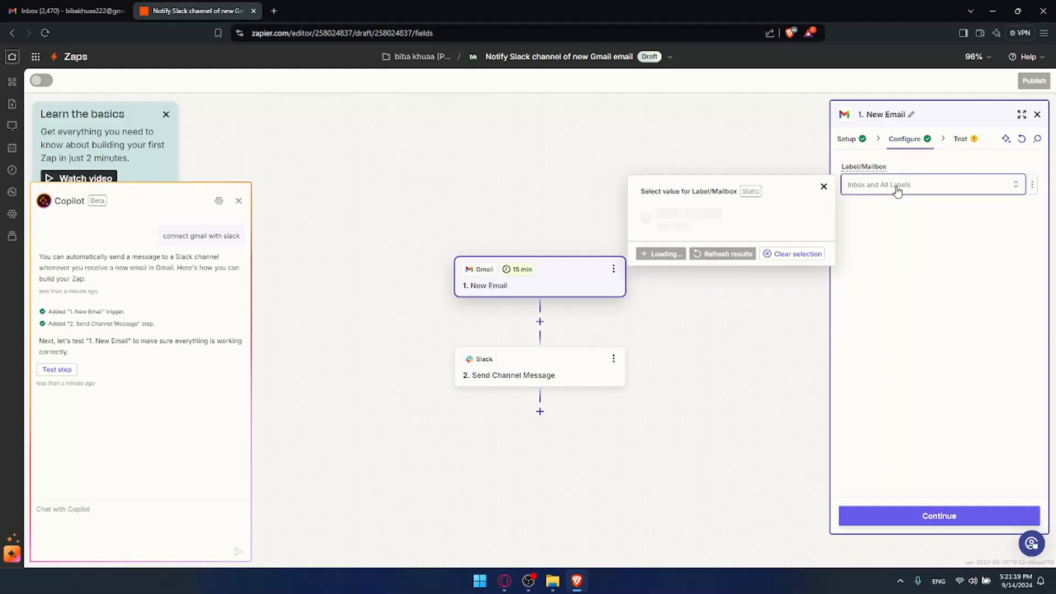
{"action": "left_click", "coordinate": [823, 186]}
{"action": "left_click", "coordinate": [963, 141]}
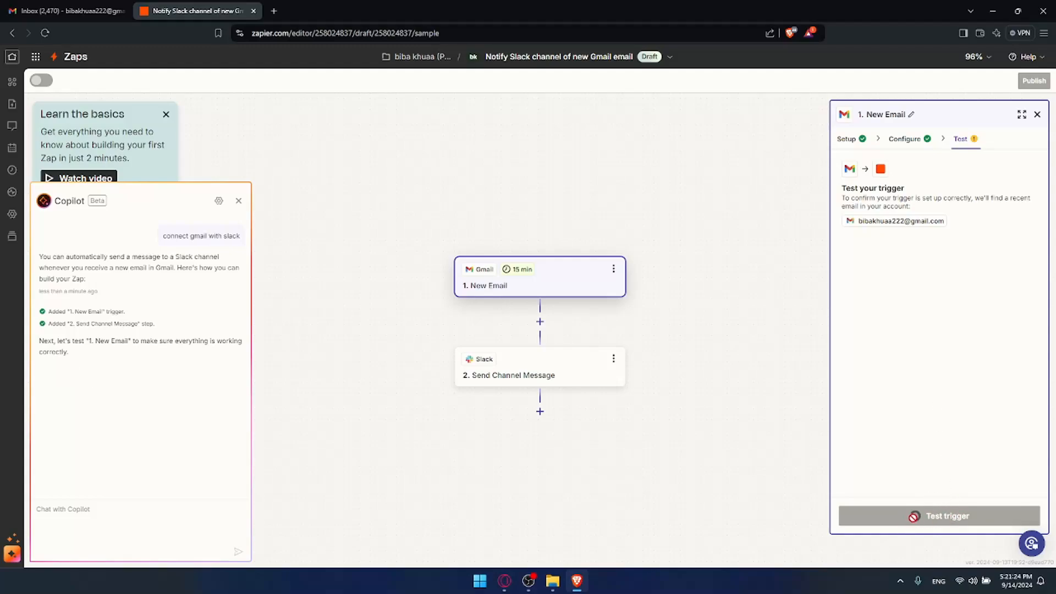
{"action": "left_click", "coordinate": [934, 517]}
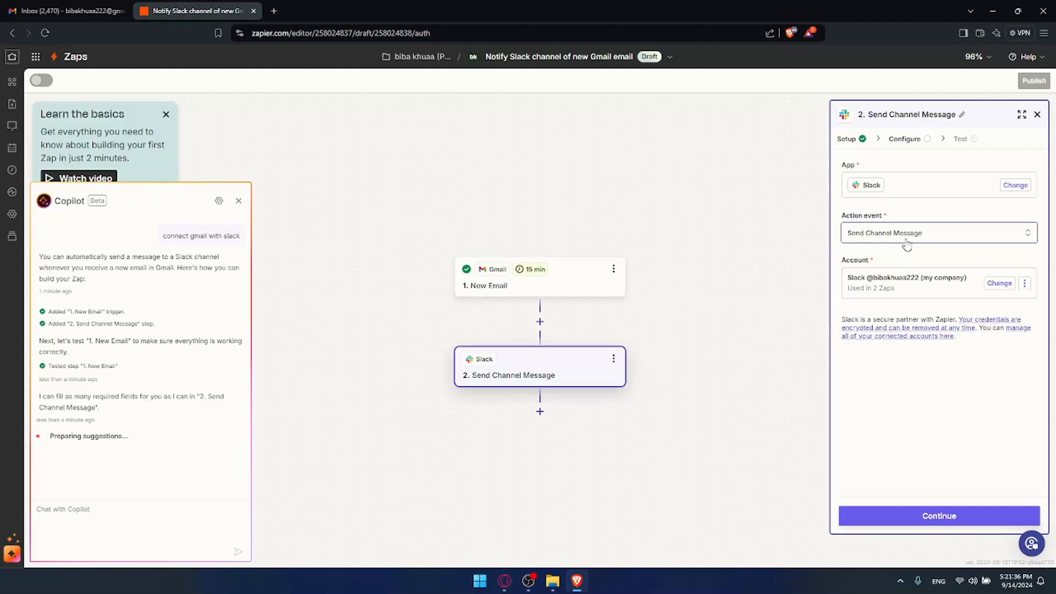
- Set the Slack step's Channel to general
{"action": "left_click", "coordinate": [904, 141]}
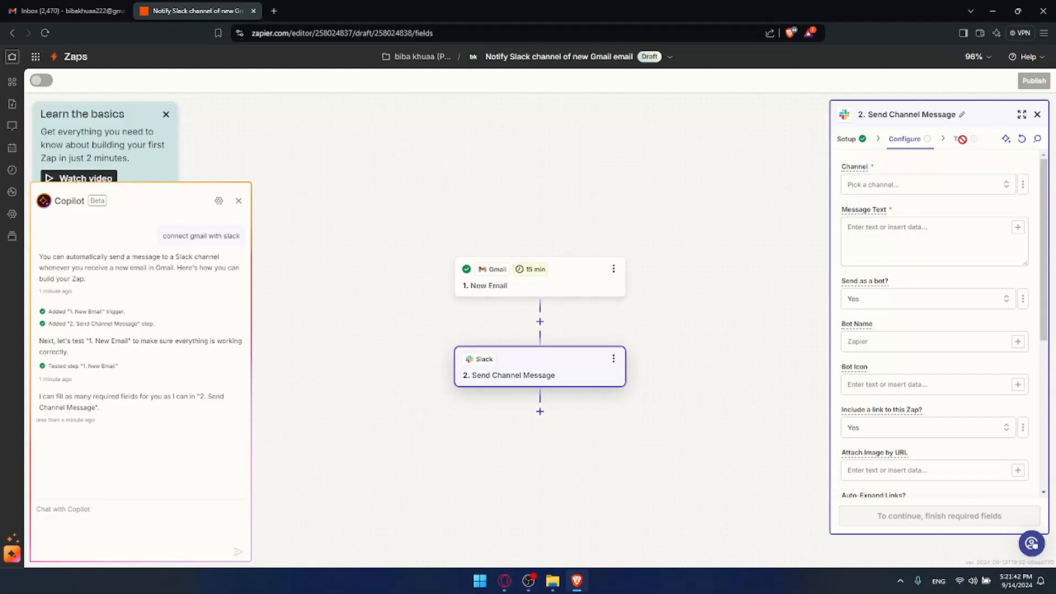
{"action": "left_click", "coordinate": [900, 186]}
{"action": "left_click", "coordinate": [721, 222]}
- Enter the message text 'test email is received!' and keep Send as a bot? set to Yes
{"action": "left_click", "coordinate": [900, 238]}
{"action": "type", "text": "test email is recie"}
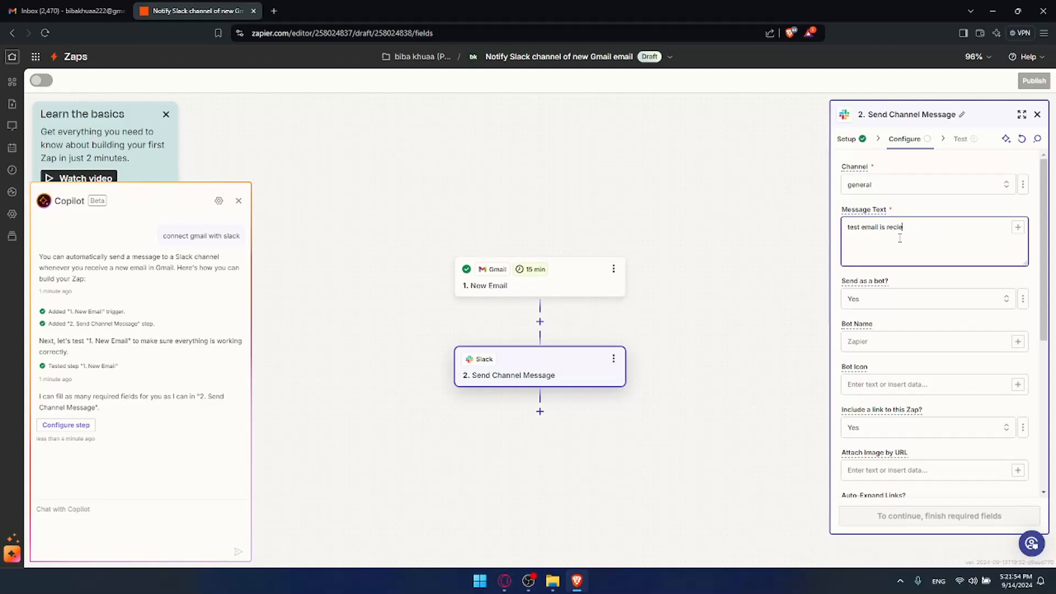
{"action": "type", "text": "ve"}
{"action": "key", "text": "BackSpace"}
{"action": "scroll", "coordinate": [935, 302], "scroll_direction": "down", "scroll_amount": 4}
{"action": "scroll", "coordinate": [938, 306], "scroll_direction": "up", "scroll_amount": 5}
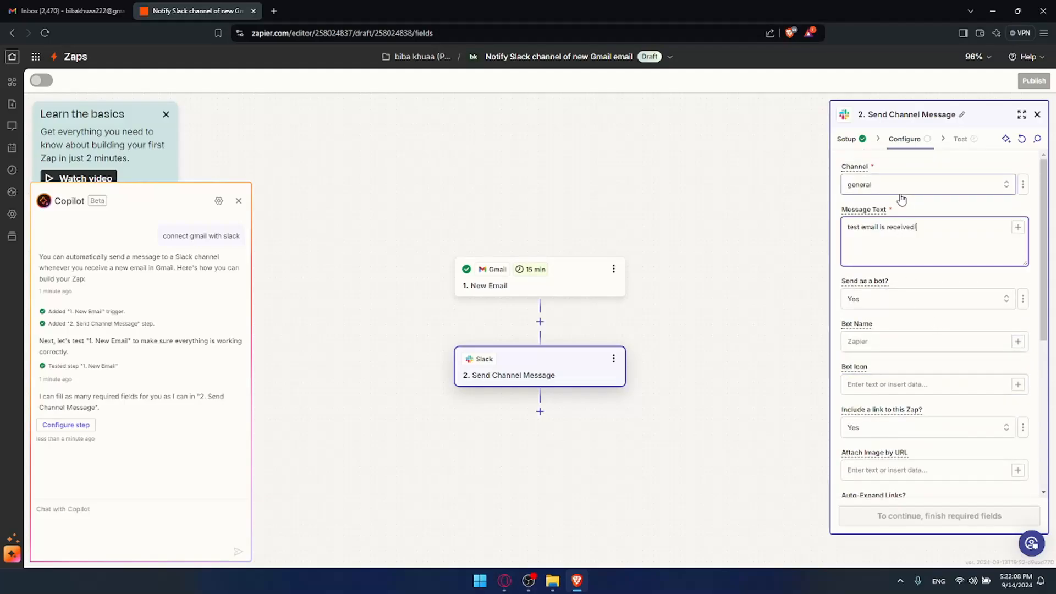
{"action": "left_click", "coordinate": [917, 298]}
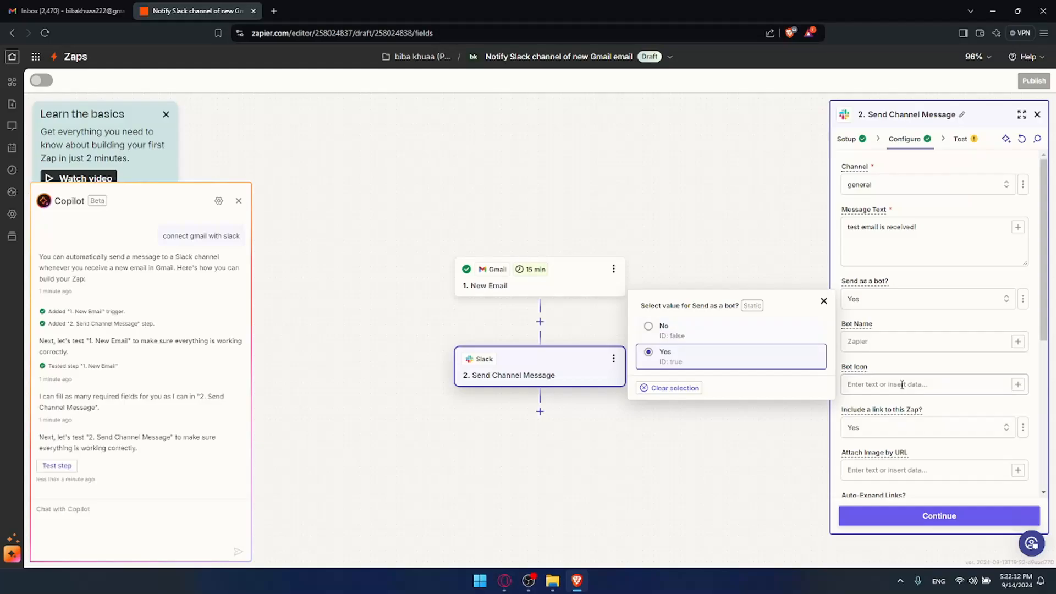
- Run the Slack step test, sending a channel message that outputs 'test email is received!'
{"action": "left_click", "coordinate": [929, 516]}
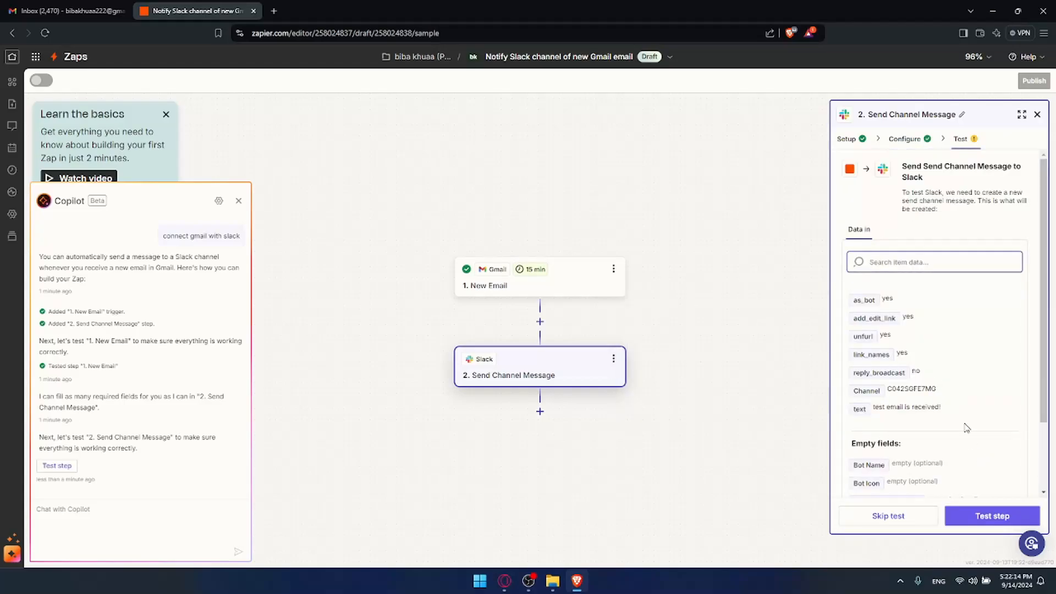
{"action": "left_click", "coordinate": [984, 519]}
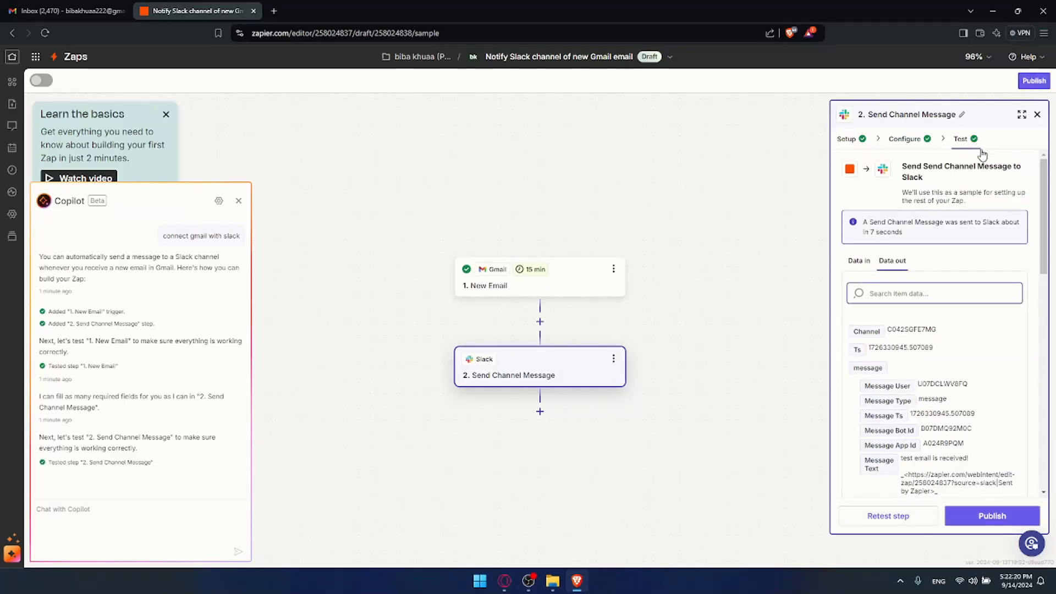
{"action": "left_click", "coordinate": [671, 384]}
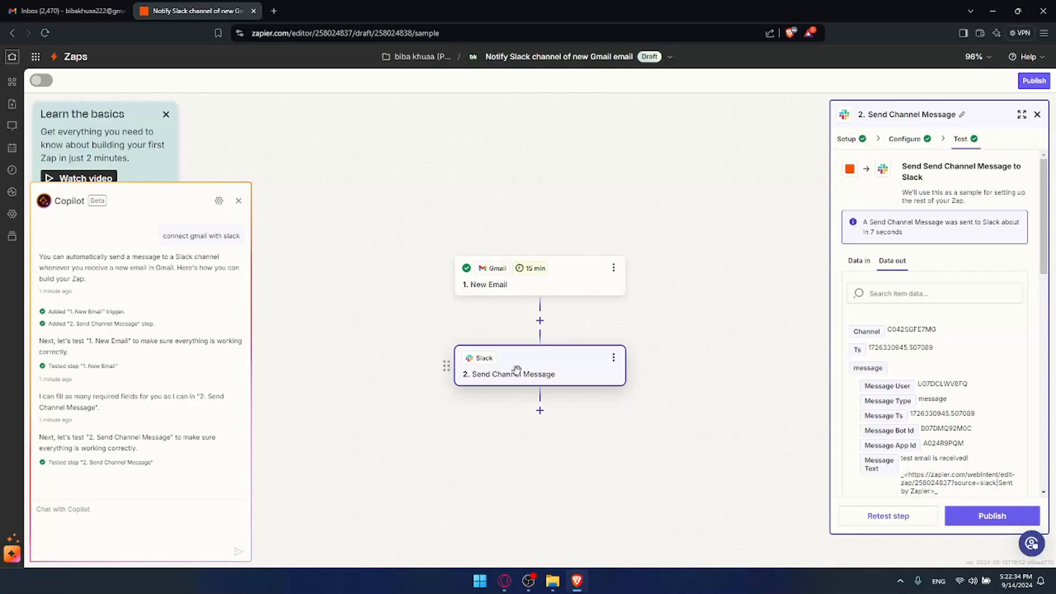
- Revisit the Slack step's setup and app chooser, leaving the Slack app unchanged
{"action": "left_click", "coordinate": [850, 139]}
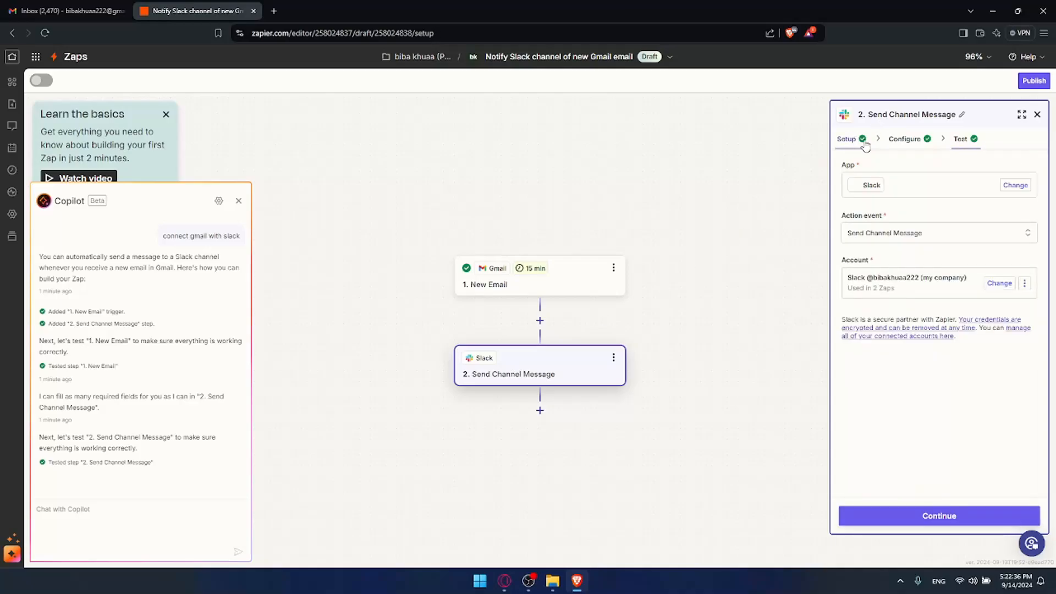
{"action": "left_click", "coordinate": [908, 190]}
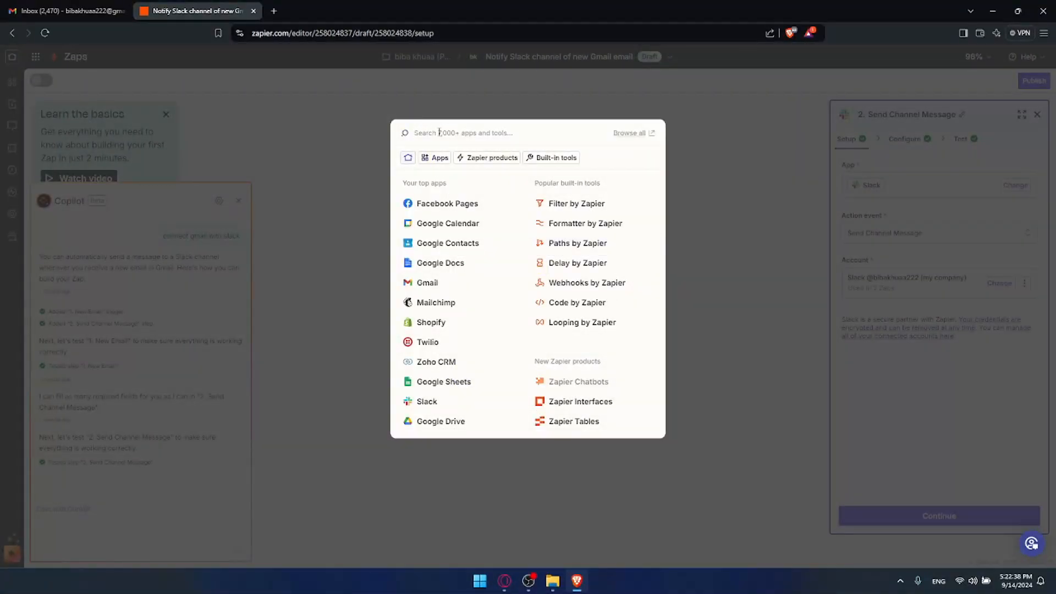
{"action": "left_click", "coordinate": [672, 147]}
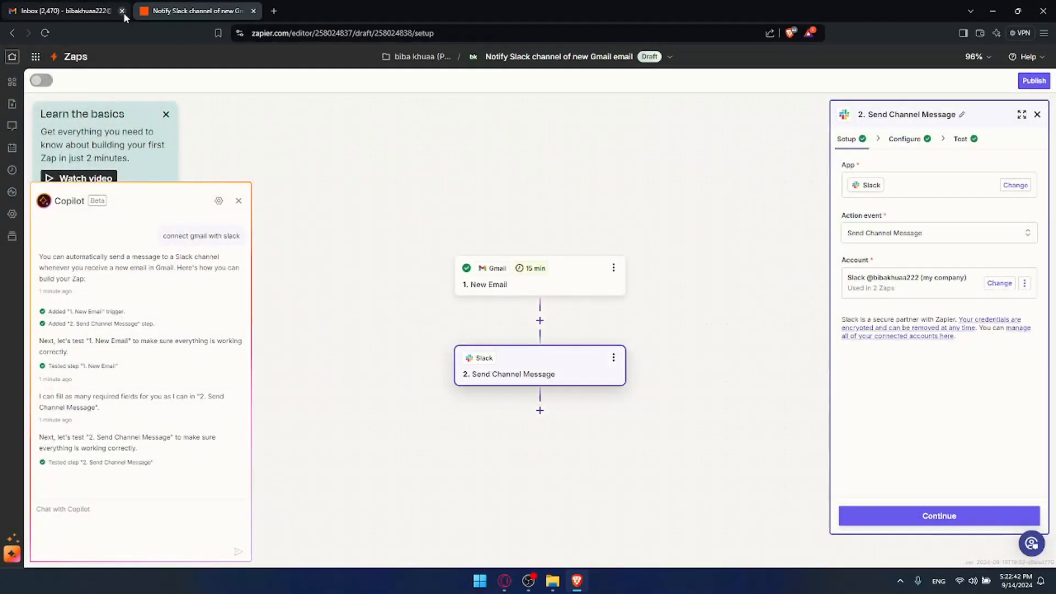
- Close the Gmail and Zap editor tabs, confirm leaving, and minimize the browser to the desktop
{"action": "left_click", "coordinate": [127, 11]}
{"action": "left_click", "coordinate": [142, 11]}
{"action": "left_click", "coordinate": [122, 11]}
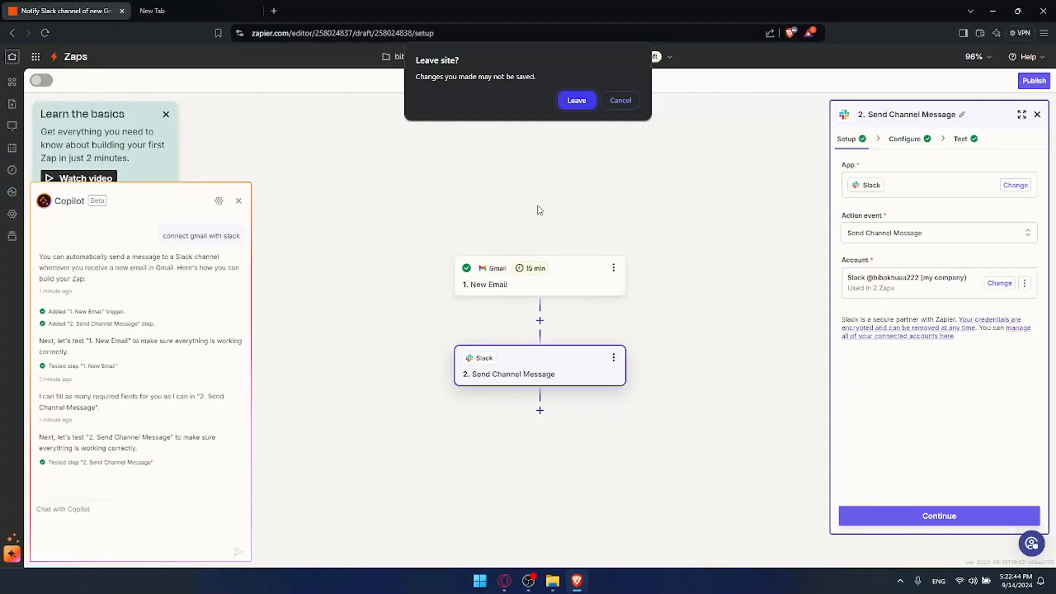
{"action": "left_click", "coordinate": [576, 100]}
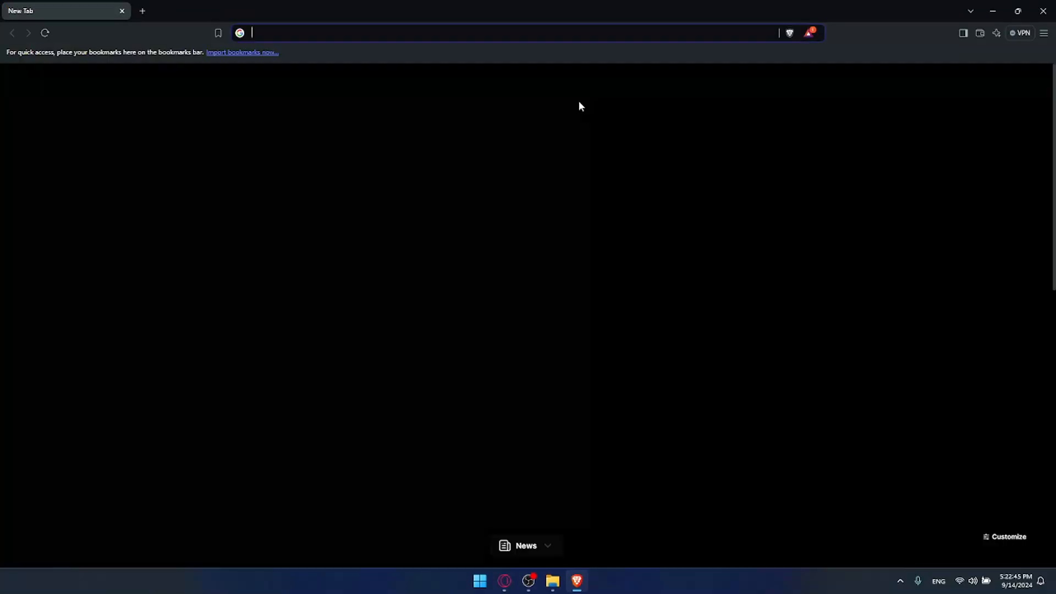
{"action": "left_click", "coordinate": [993, 11]}
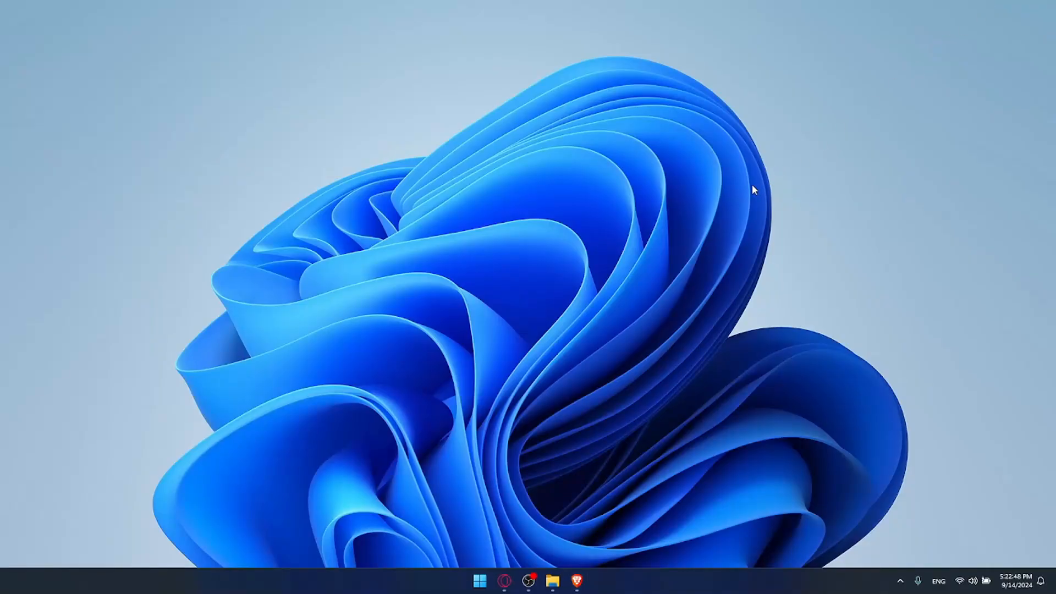